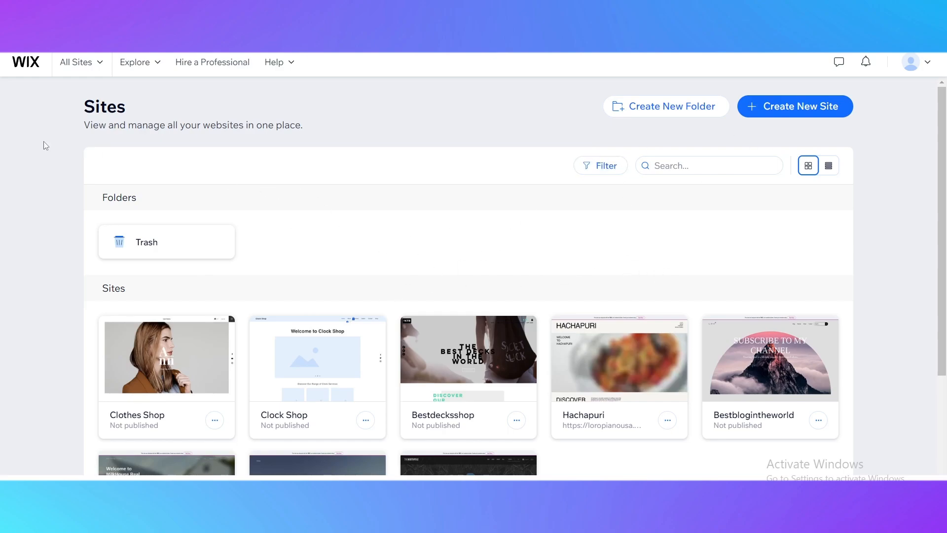
scroll(141, 217, down, 3)
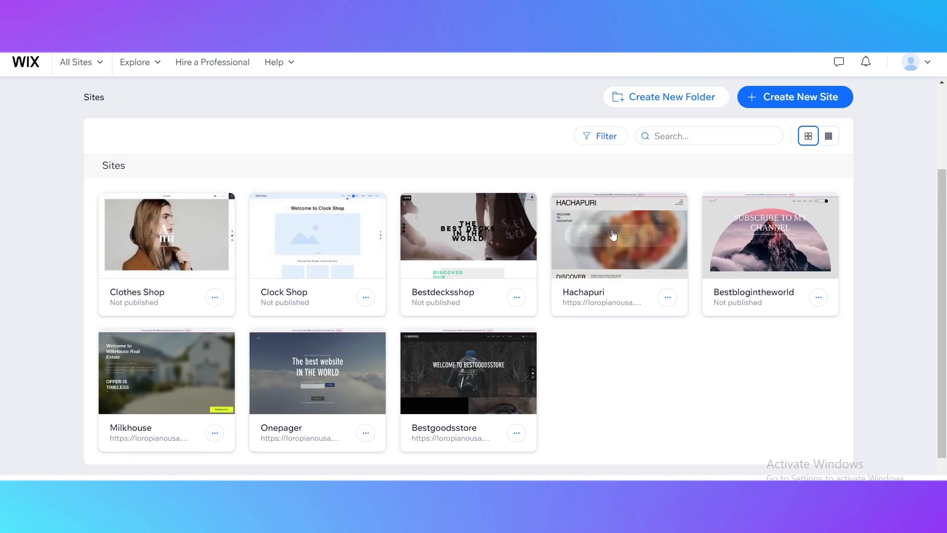
scroll(511, 299, up, 3)
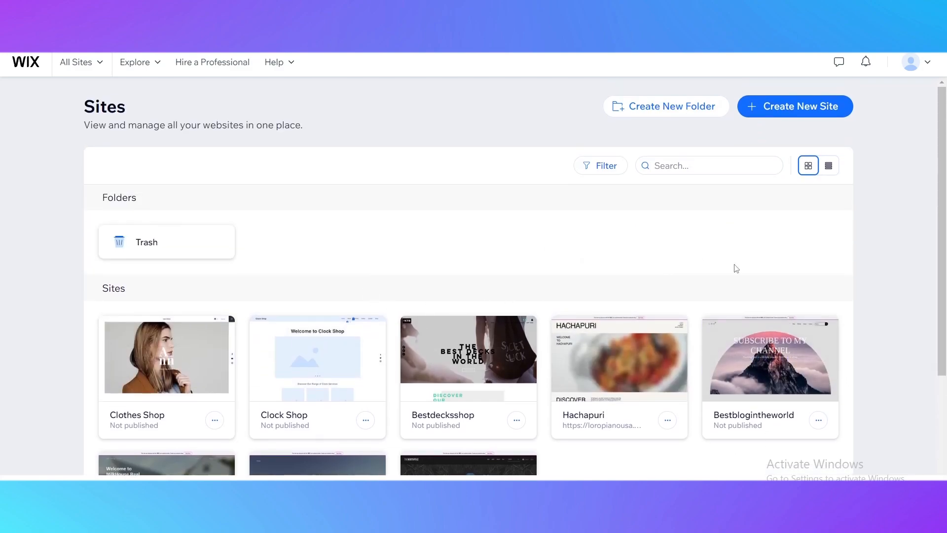
scroll(523, 320, down, 3)
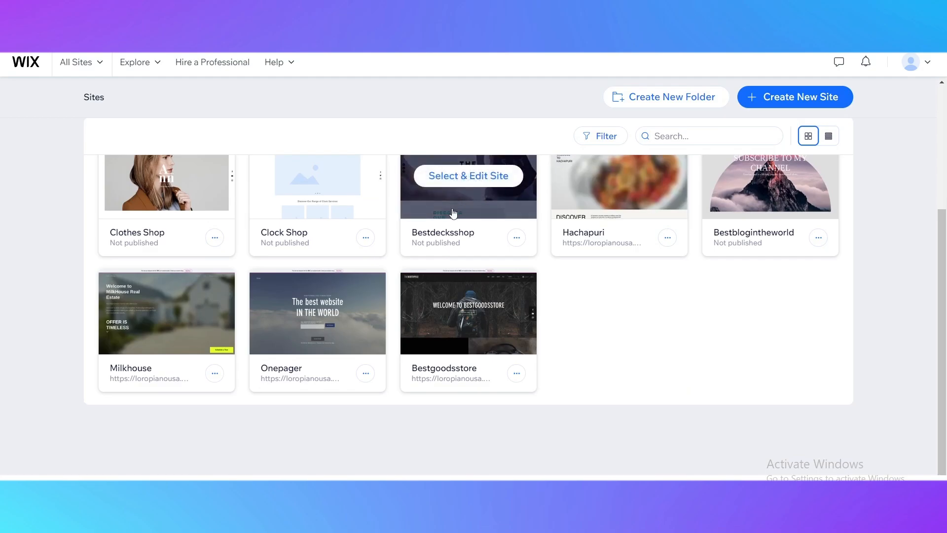
scroll(478, 255, up, 3)
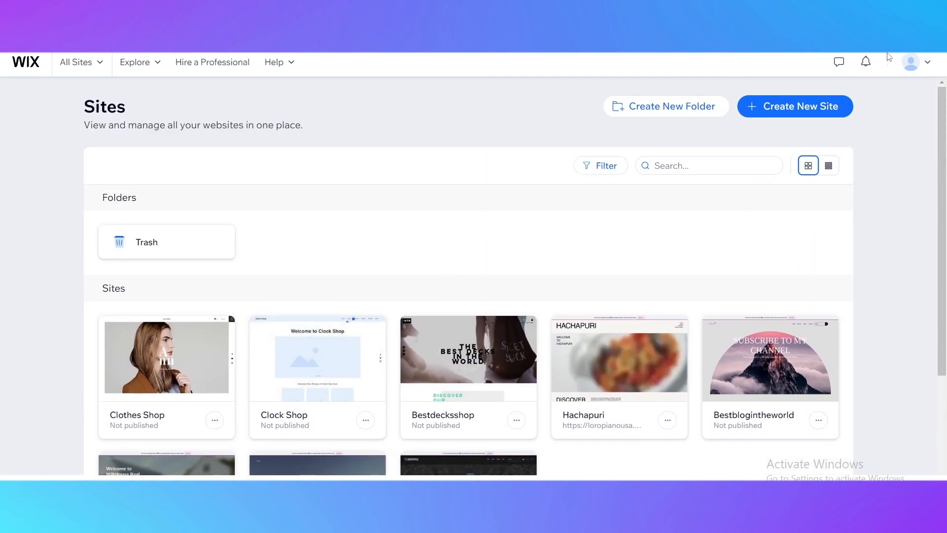
click(924, 68)
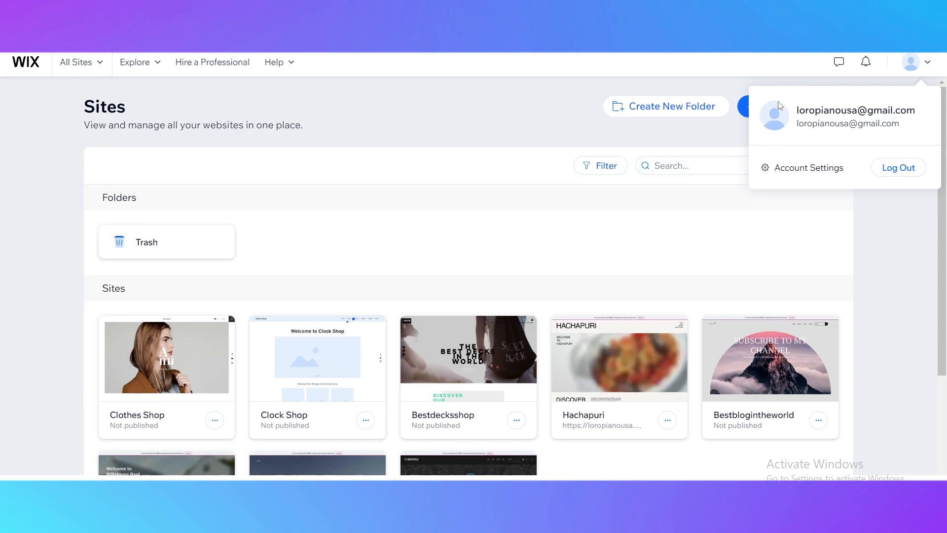
click(547, 247)
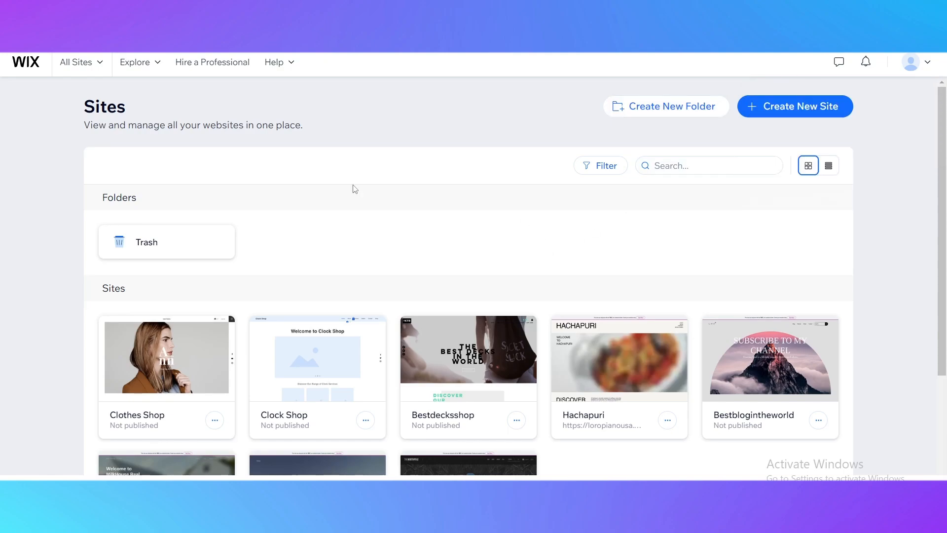
Start creating a new site and set its website type to Online Store.
click(753, 109)
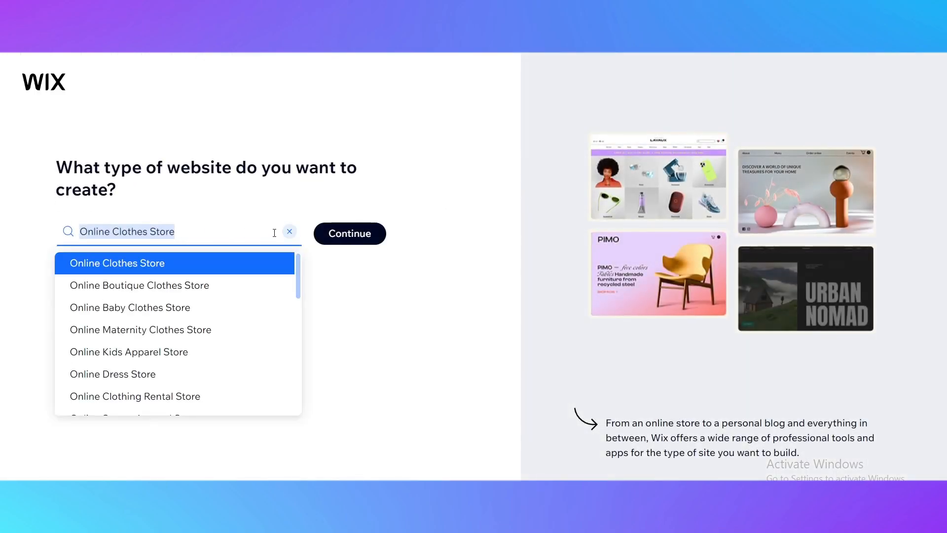
click(289, 232)
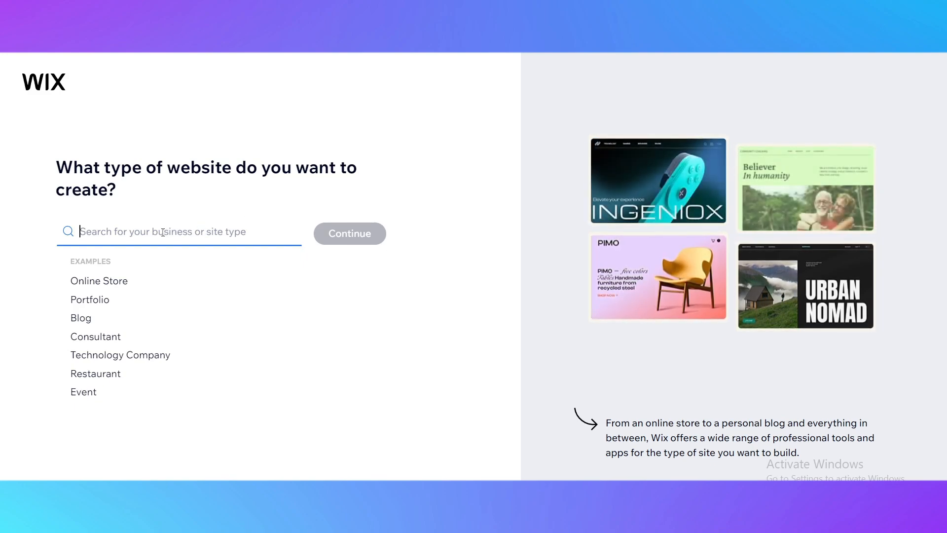
click(95, 287)
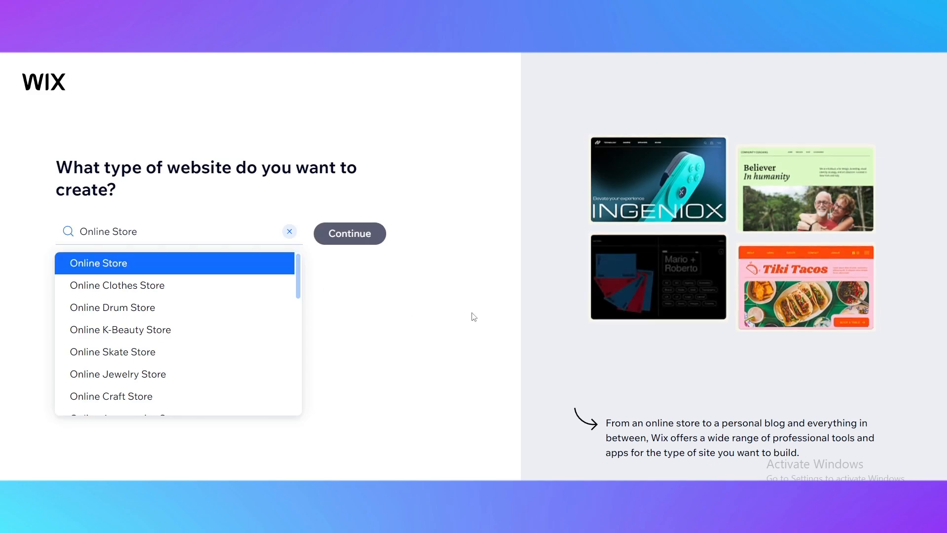
click(334, 243)
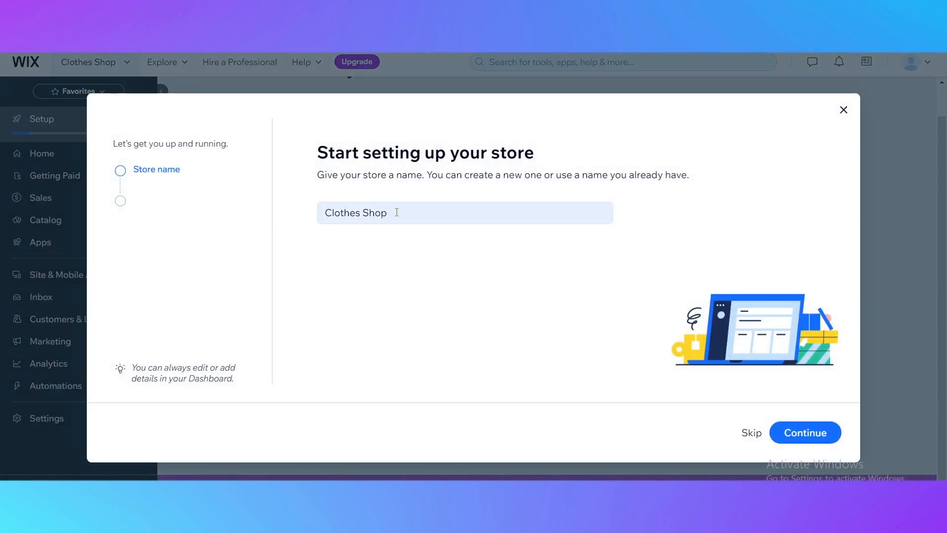
Name the store Shop and answer that you are just starting out with no existing online store.
drag(396, 212, 321, 226)
text(Sh)
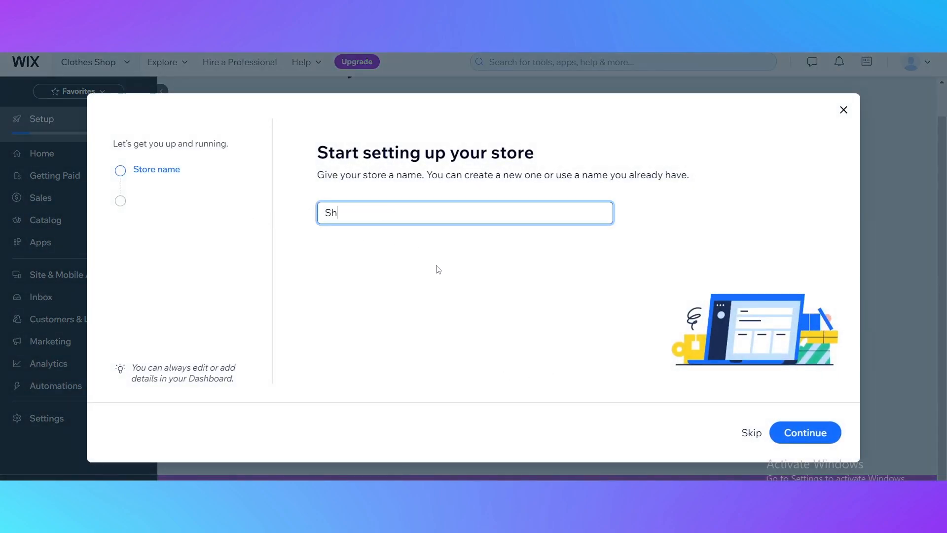
click(833, 436)
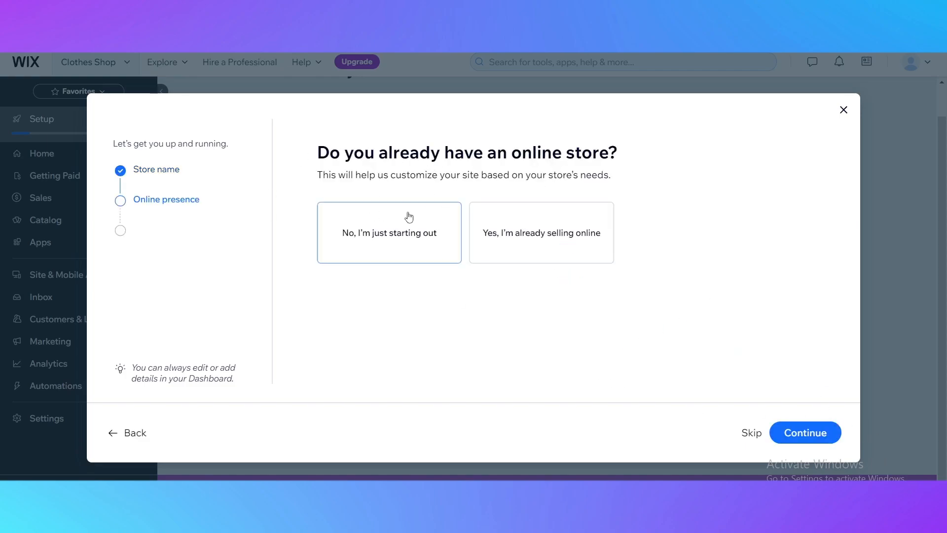
click(422, 241)
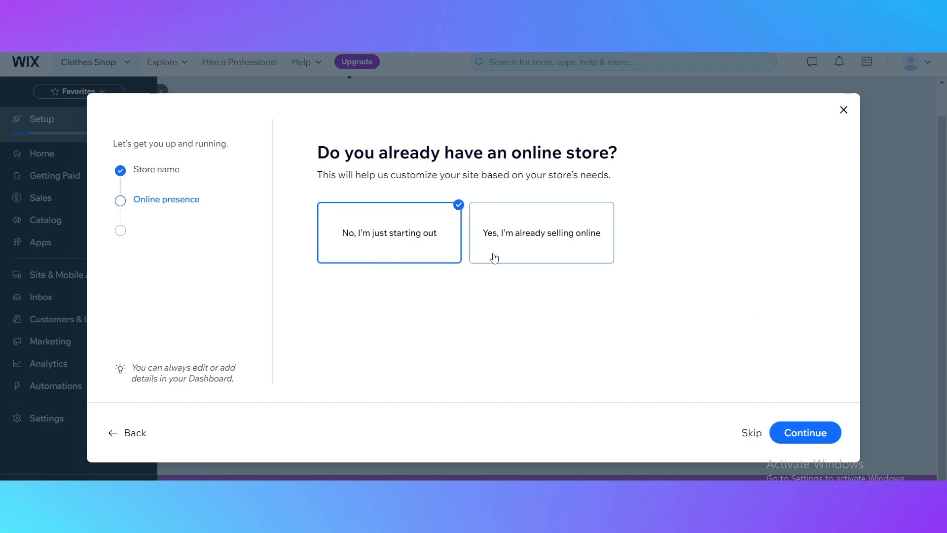
click(789, 433)
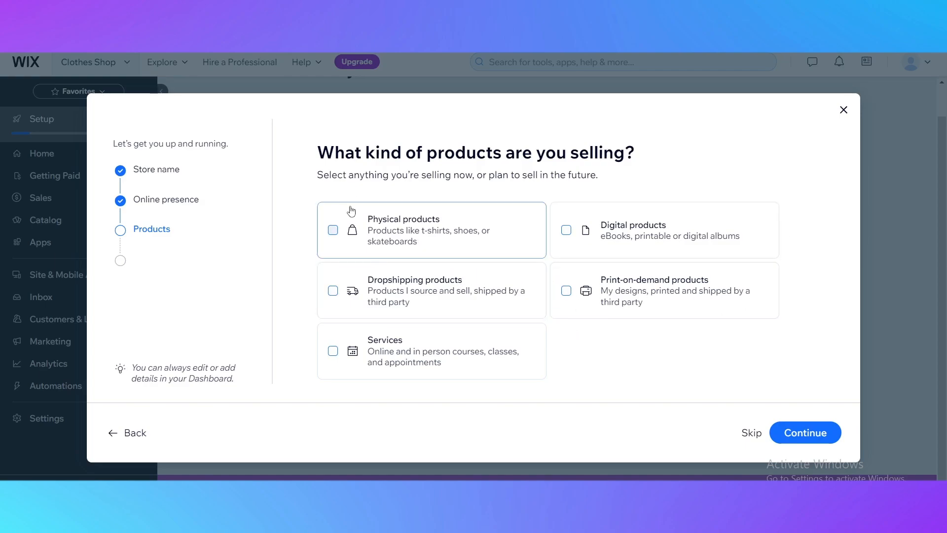
Choose physical products sold through the online store channel and finish the setup questions to reach the dashboard.
click(406, 231)
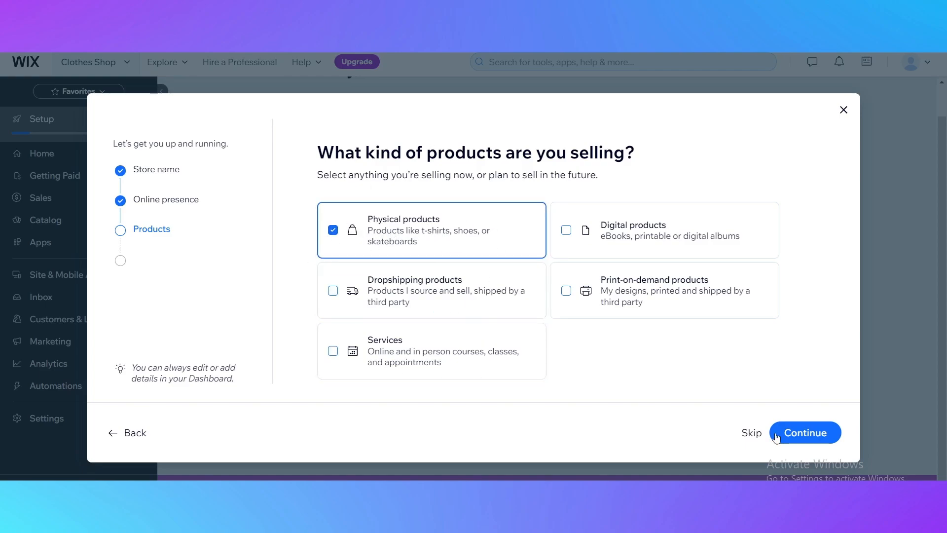
click(800, 433)
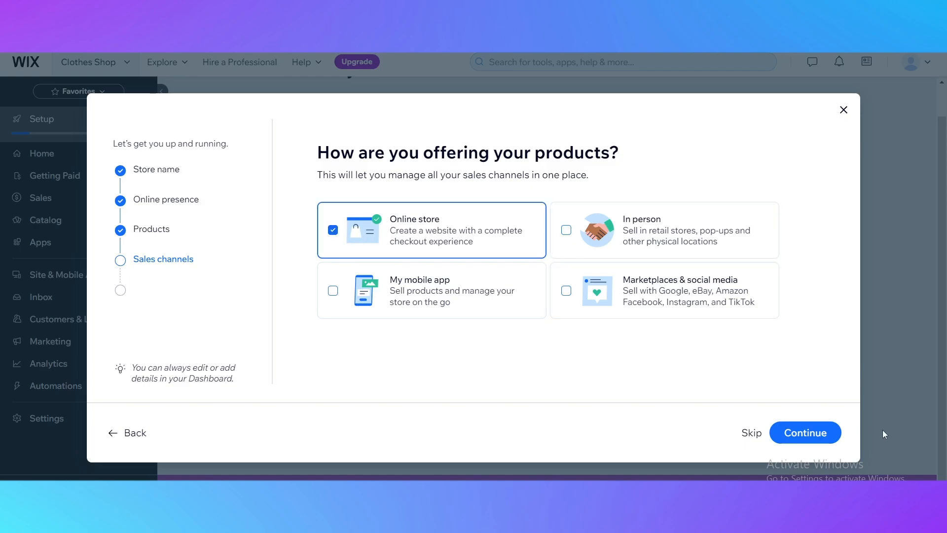
click(805, 433)
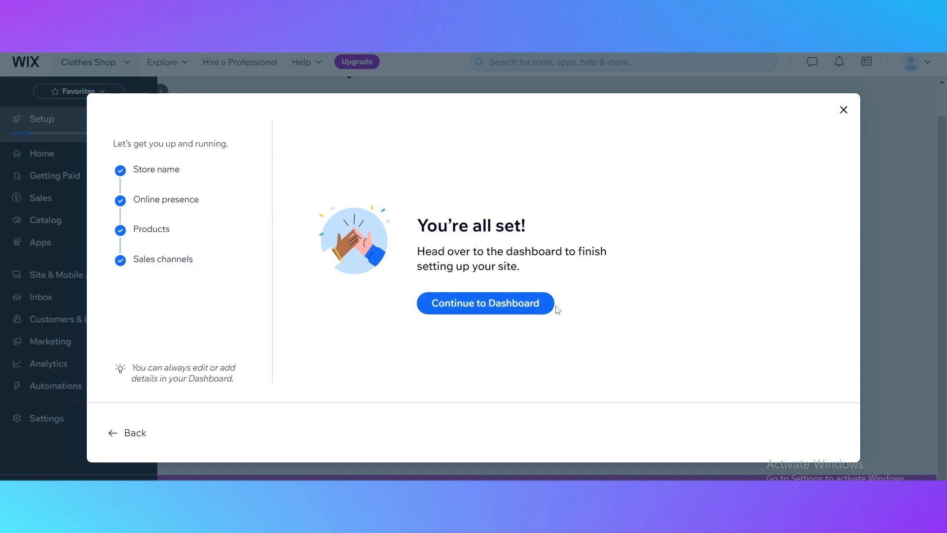
click(479, 309)
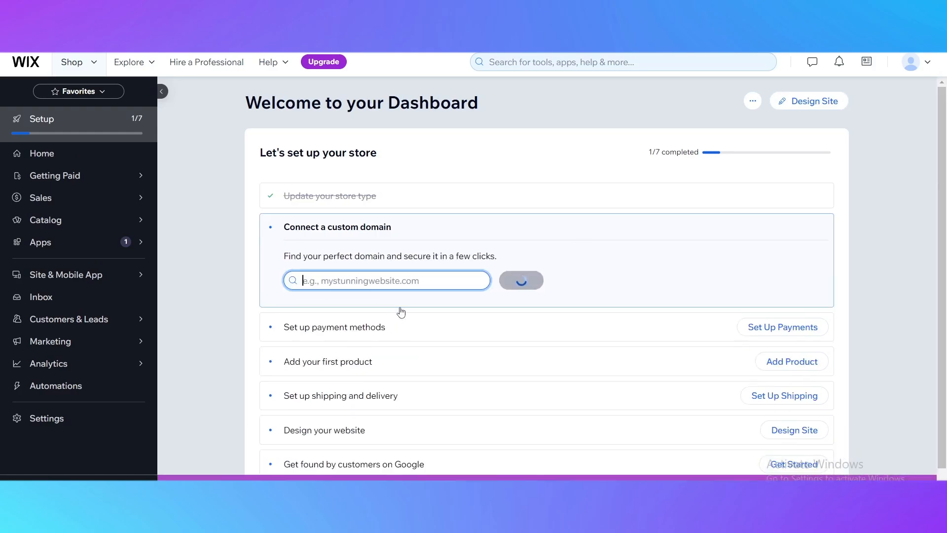
Begin the website design task from the store setup list and choose to customize a template.
scroll(622, 282, down, 1)
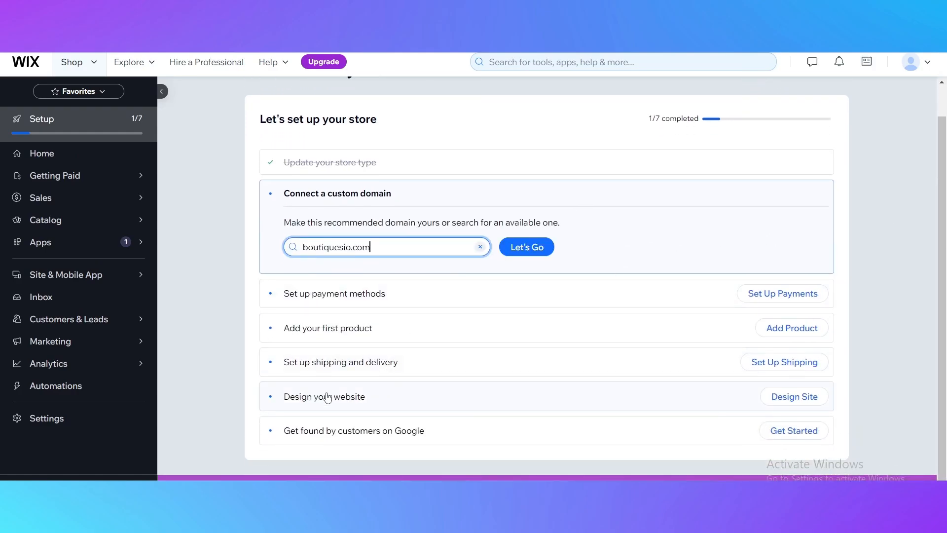
click(580, 404)
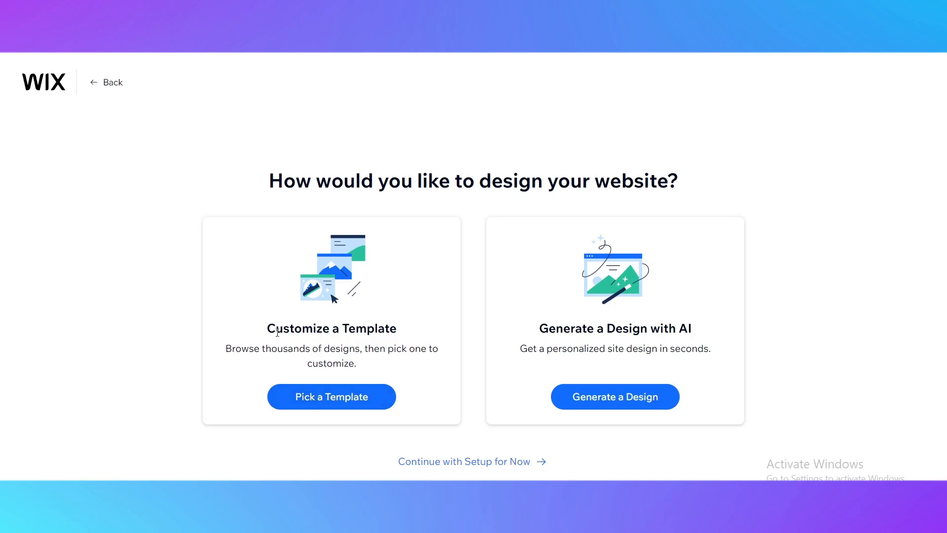
drag(278, 332, 398, 330)
click(446, 298)
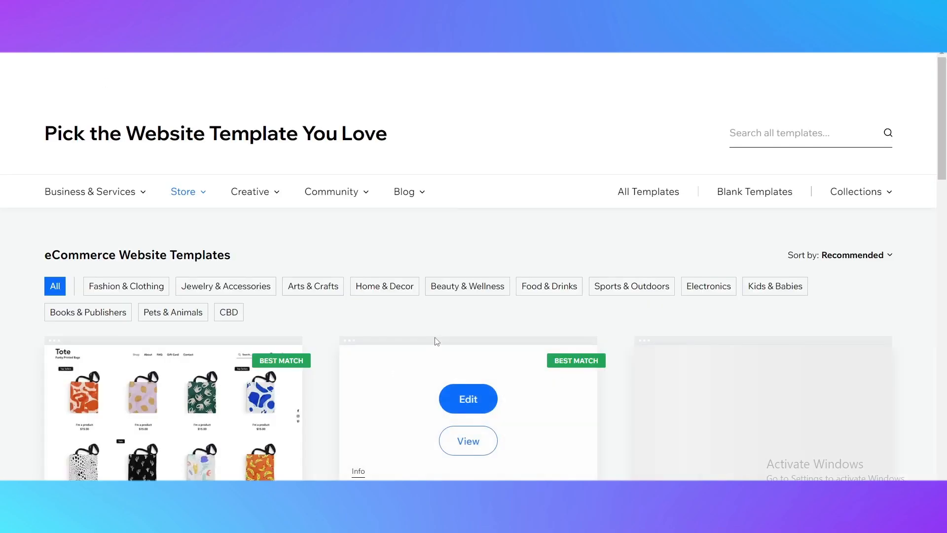
Browse the eCommerce website templates and open the Electronics Store template for editing.
scroll(349, 302, down, 4)
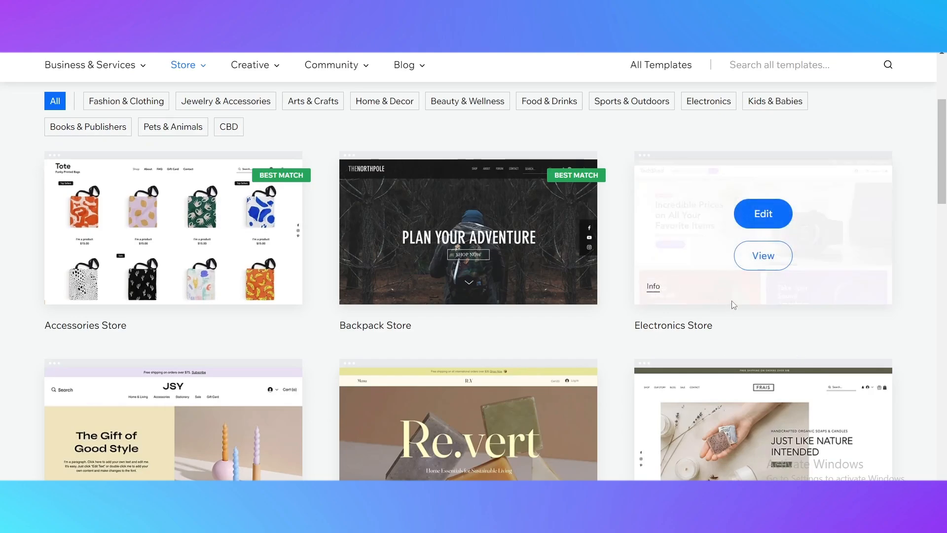
scroll(543, 296, down, 3)
scroll(563, 332, down, 3)
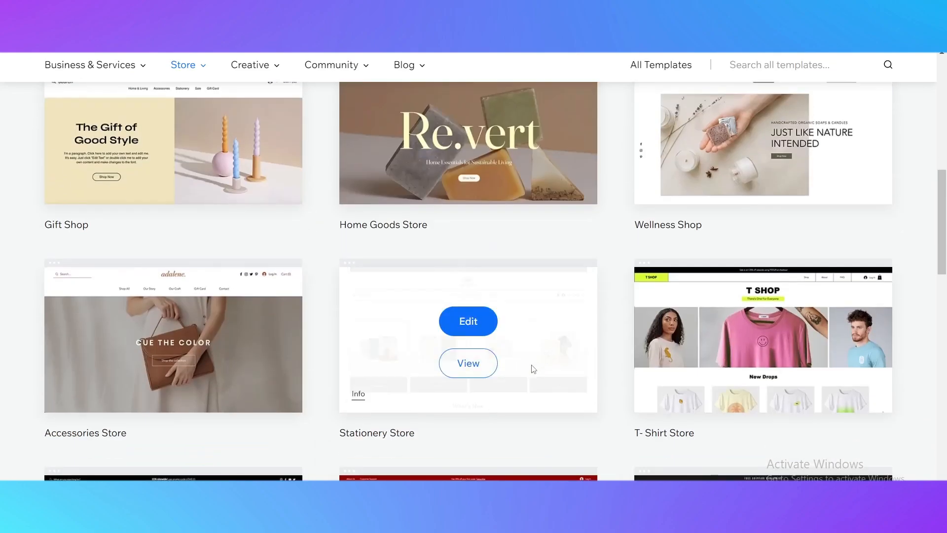
scroll(546, 437, down, 7)
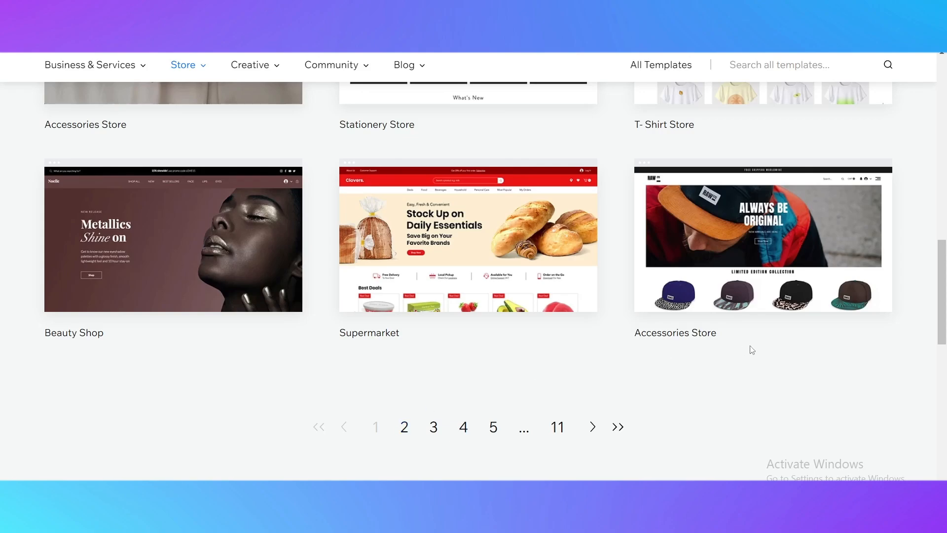
scroll(748, 351, up, 15)
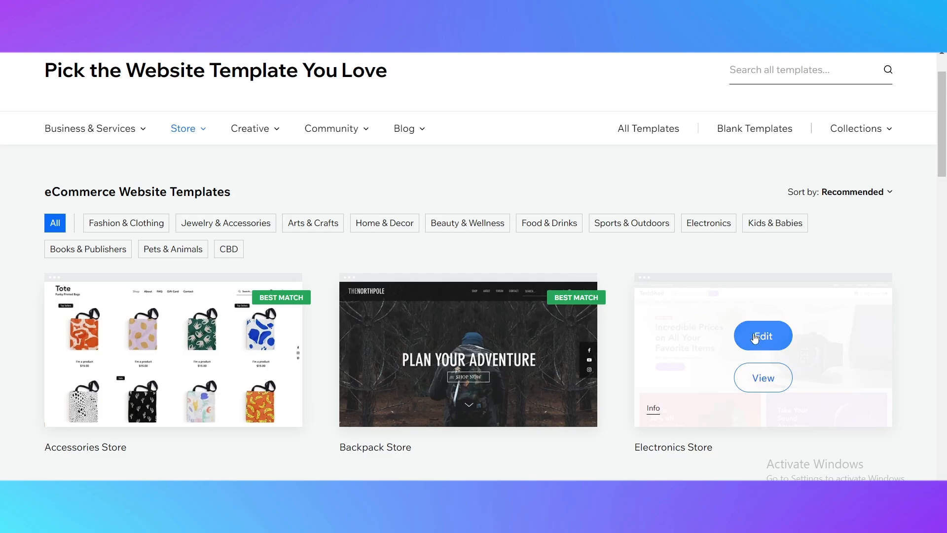
click(756, 340)
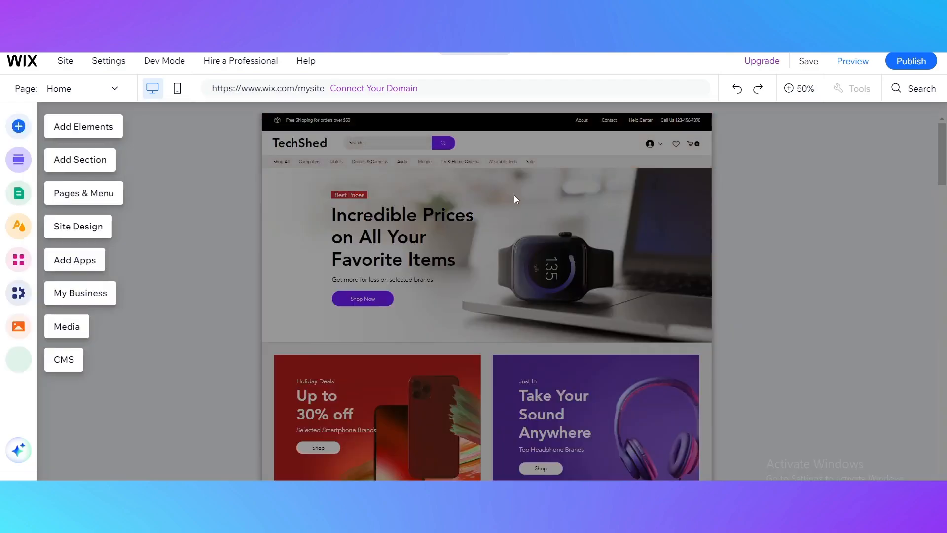
Look over the home page of the loaded template and dismiss the Enhance your AI content dialog.
scroll(490, 265, down, 5)
scroll(489, 265, up, 4)
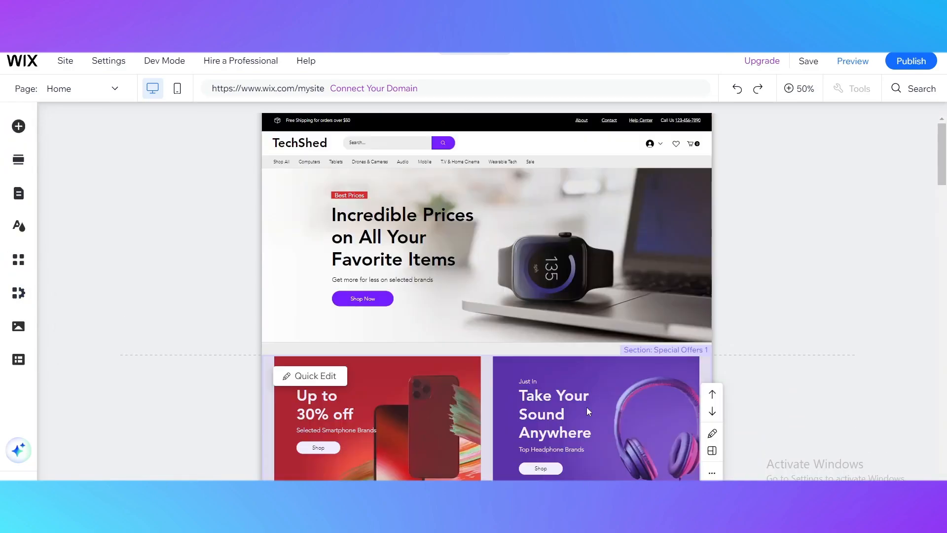
scroll(585, 406, down, 1)
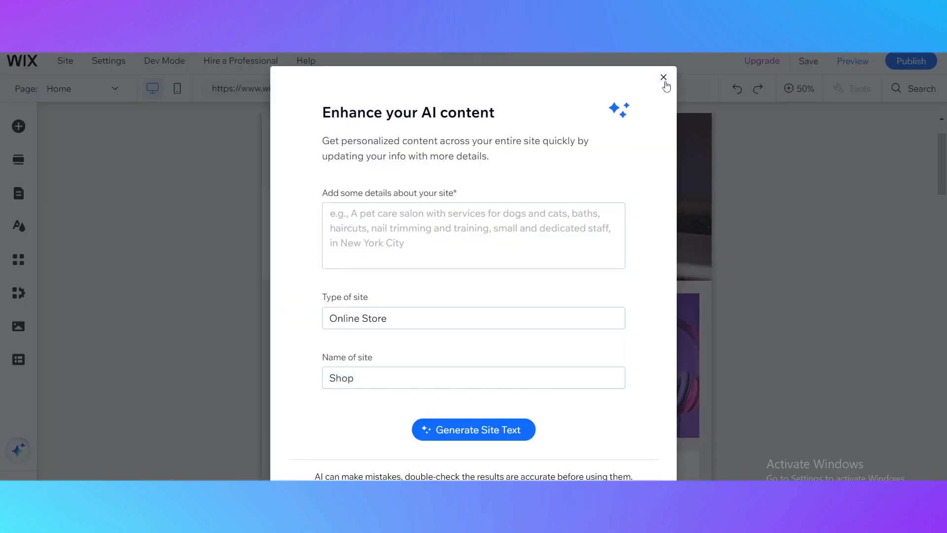
click(664, 80)
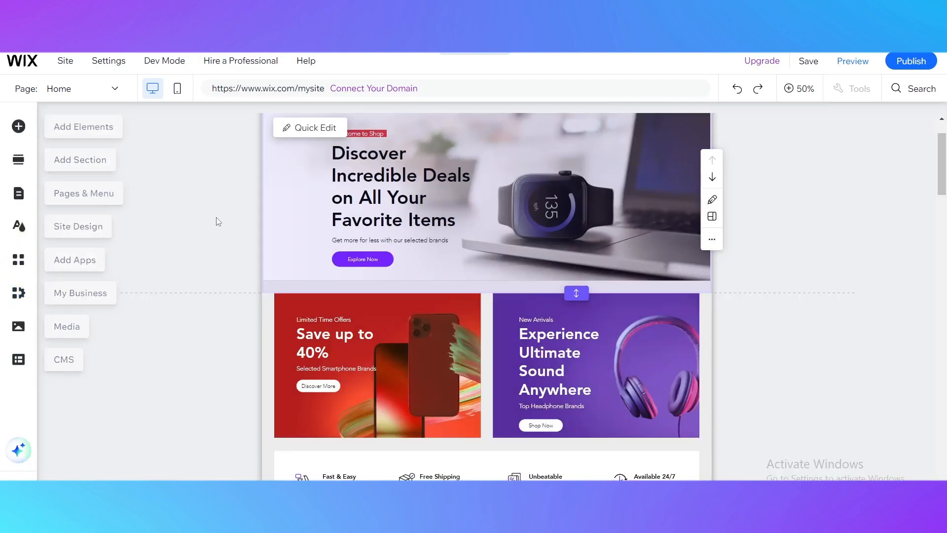
Review the home page down to its footer and show the Store designs available for adding a section.
scroll(218, 222, up, 1)
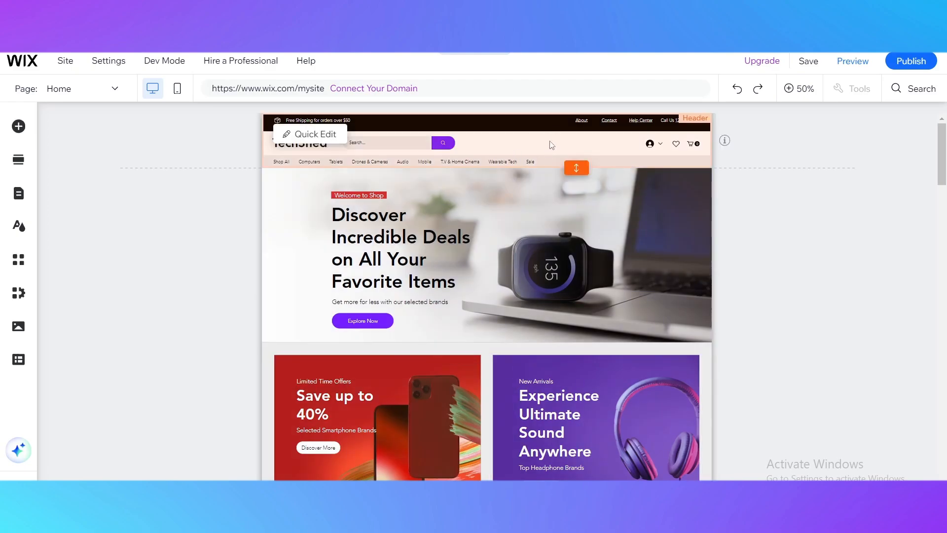
scroll(551, 144, down, 20)
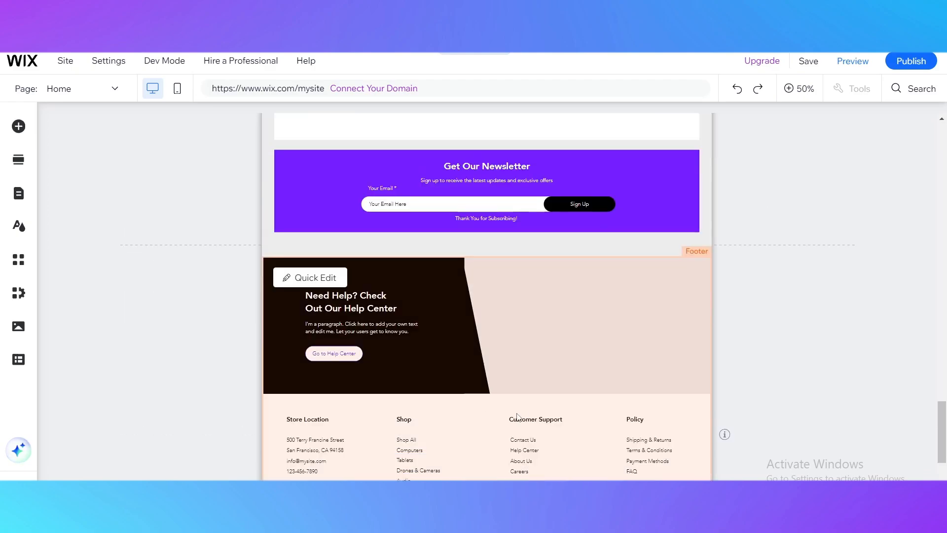
scroll(517, 417, up, 15)
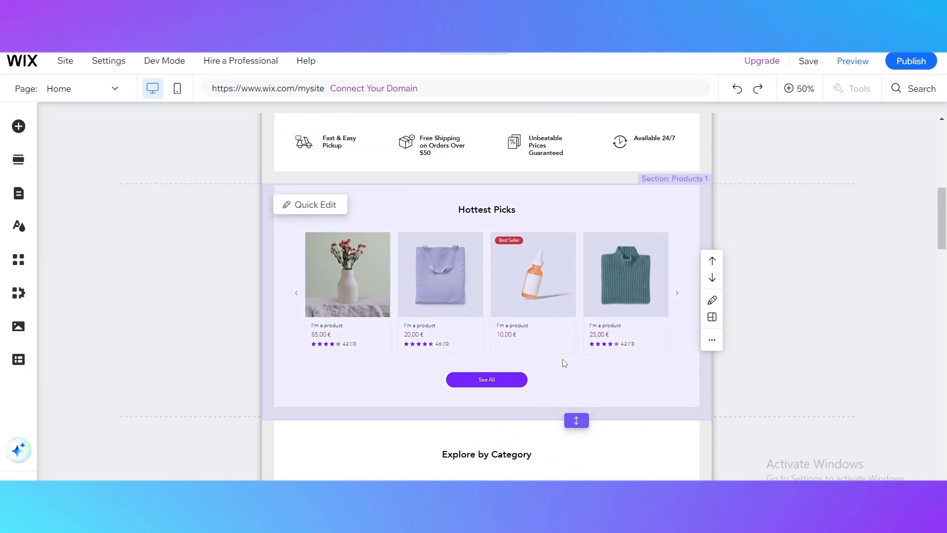
scroll(543, 339, up, 1)
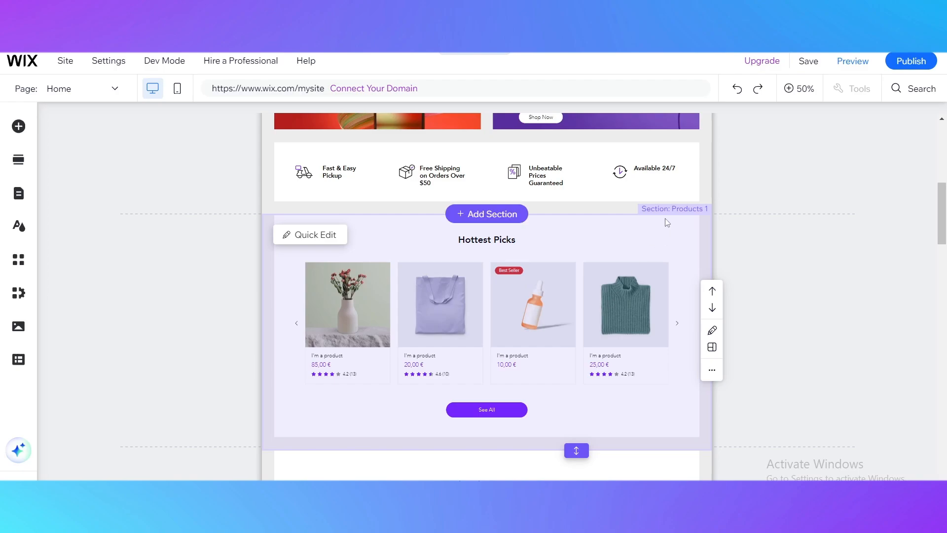
click(18, 163)
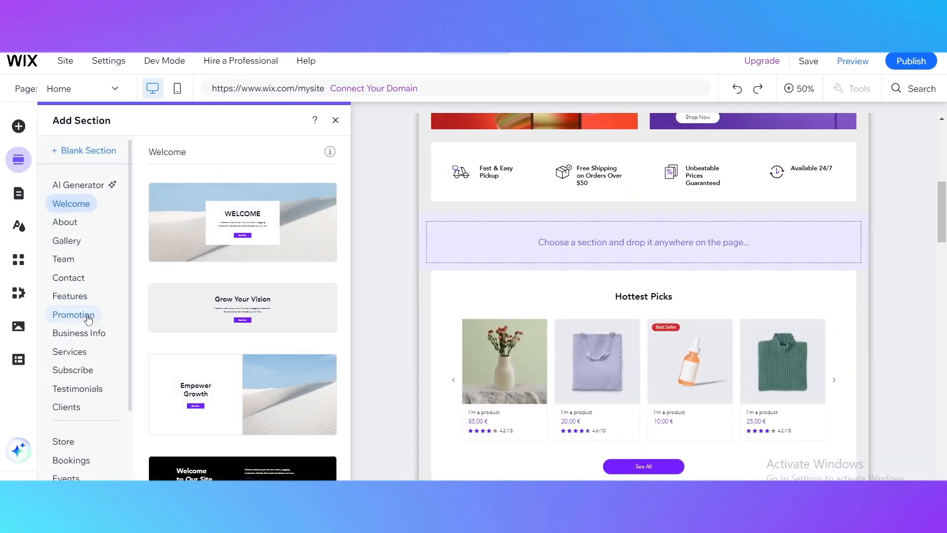
click(74, 442)
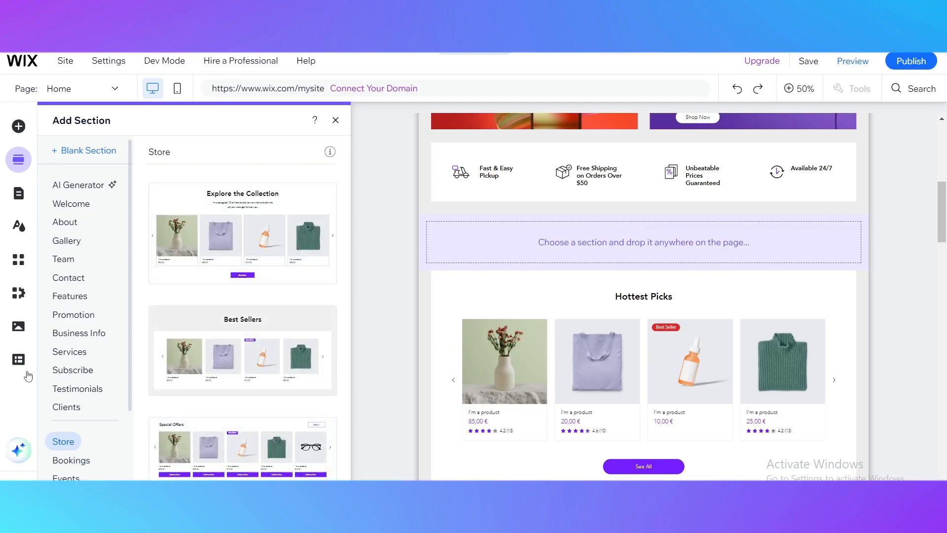
Add the Featured Products store section titled New Arrivals between the Hottest Picks and Explore by Category sections.
scroll(327, 235, down, 4)
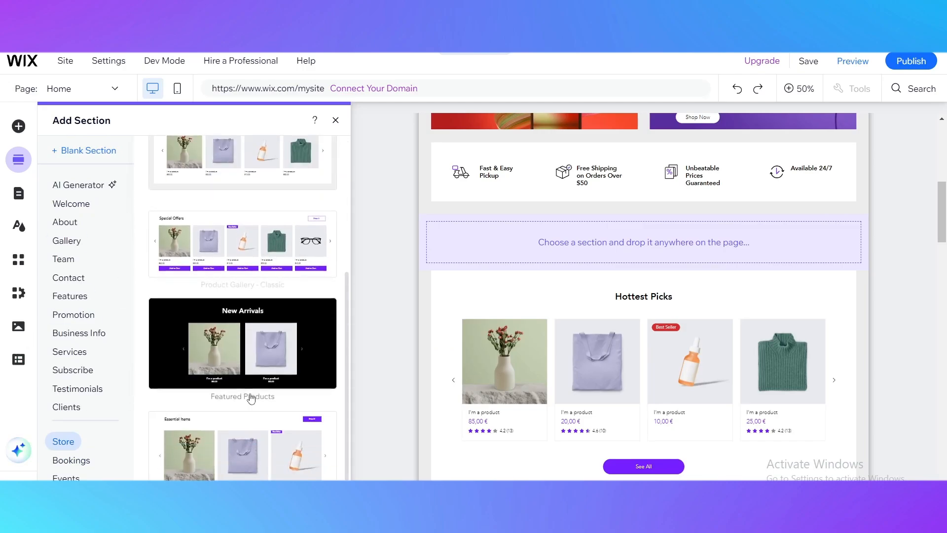
scroll(700, 328, down, 3)
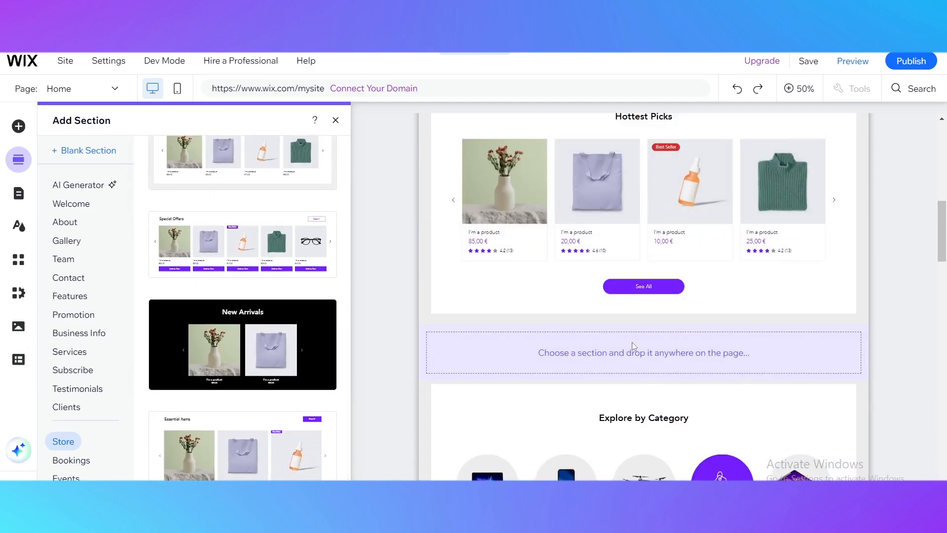
scroll(614, 356, up, 1)
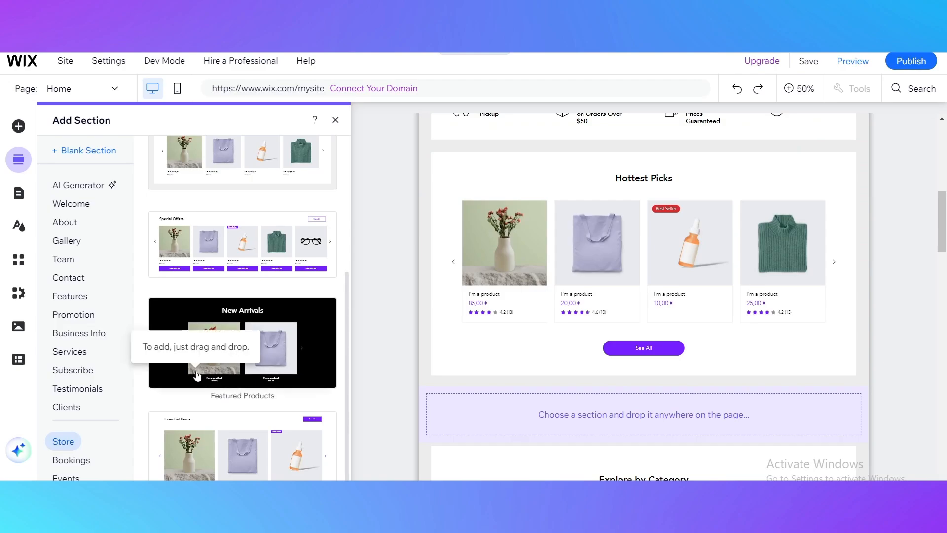
drag(221, 366, 629, 425)
Review the home page sections from the benefits strip down to the Best Deals promotion around the section insertion point.
scroll(629, 426, down, 6)
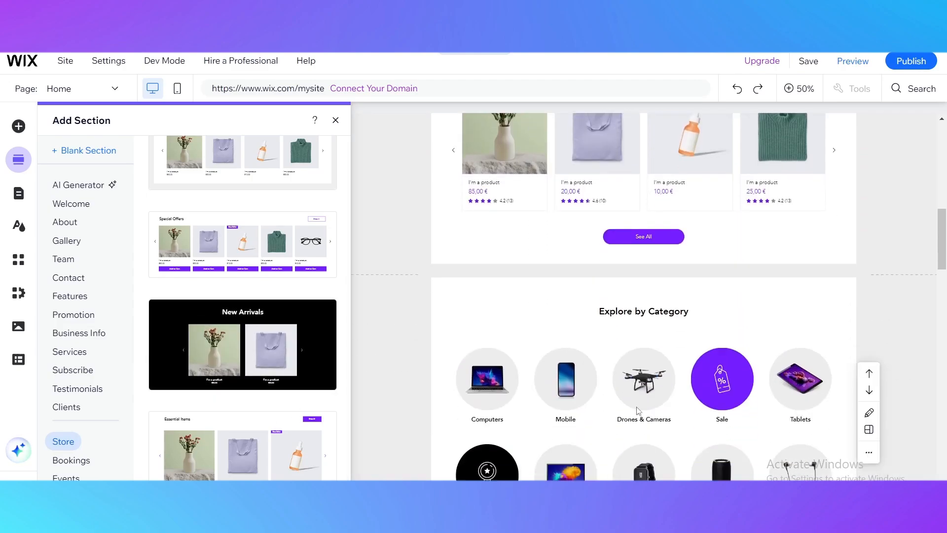
scroll(625, 404, up, 8)
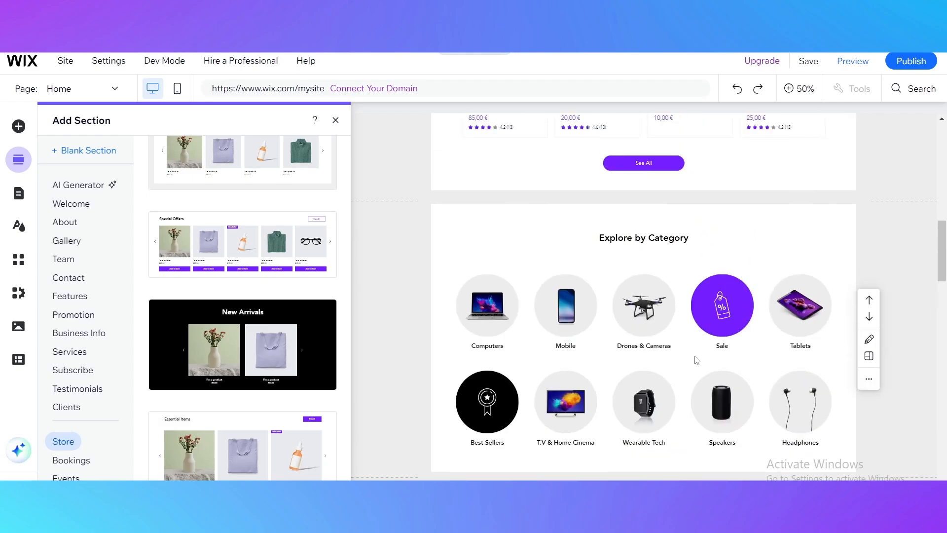
scroll(632, 394, down, 3)
scroll(632, 398, down, 5)
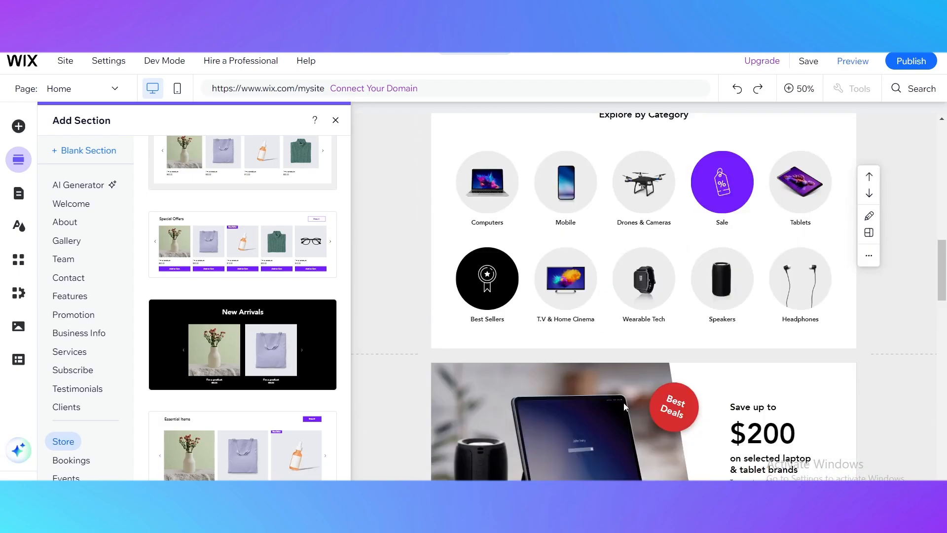
scroll(546, 302, up, 5)
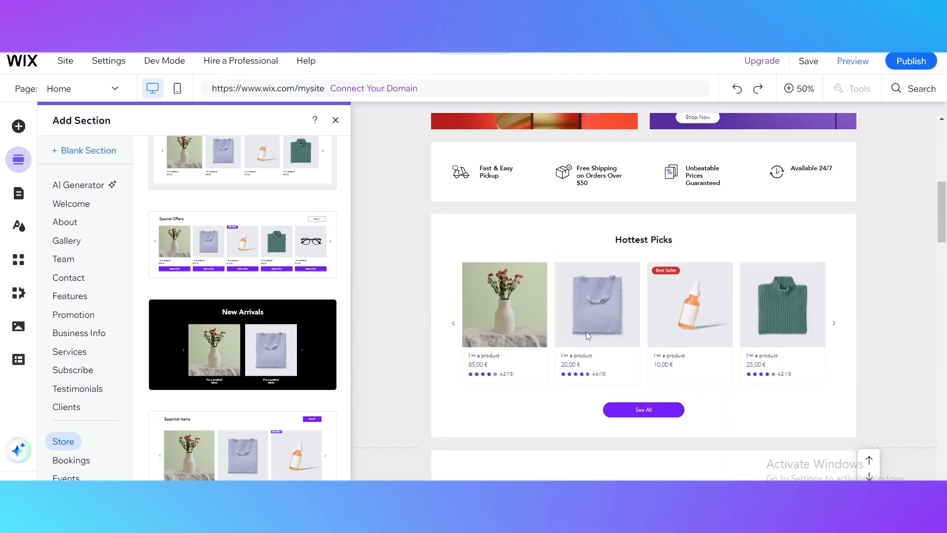
scroll(393, 315, down, 2)
scroll(394, 316, up, 2)
scroll(394, 315, down, 2)
scroll(394, 315, up, 2)
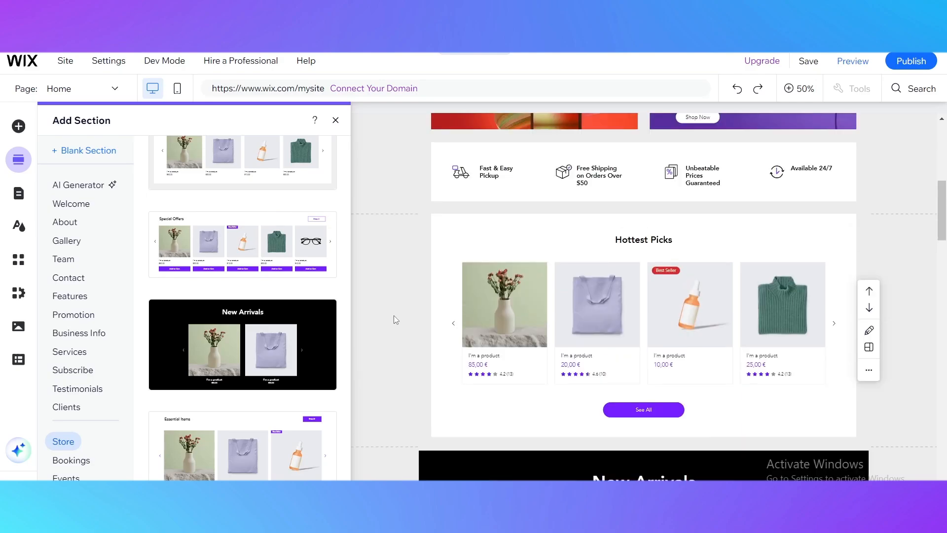
Leave section adding and examine the New Arrivals section and its neighbouring sections at 50% zoom.
click(479, 346)
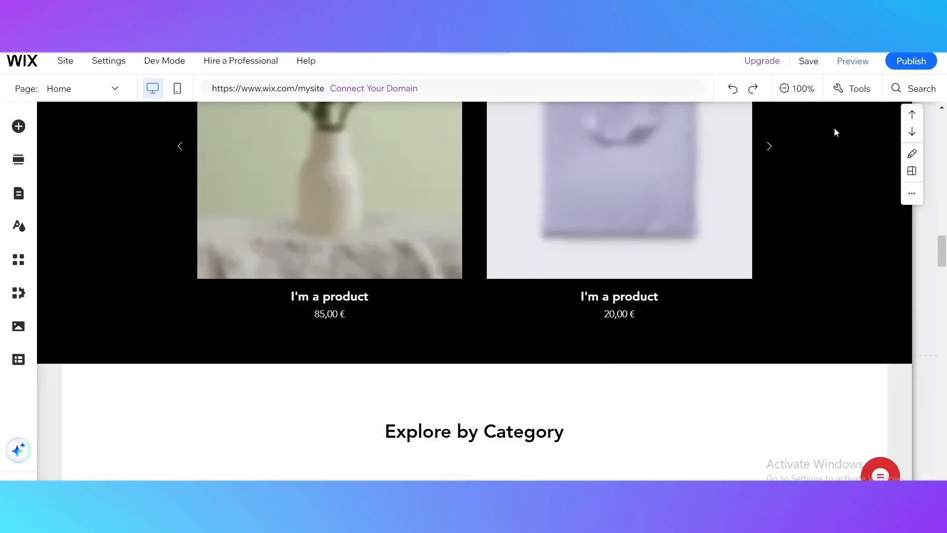
click(784, 88)
scroll(640, 275, down, 4)
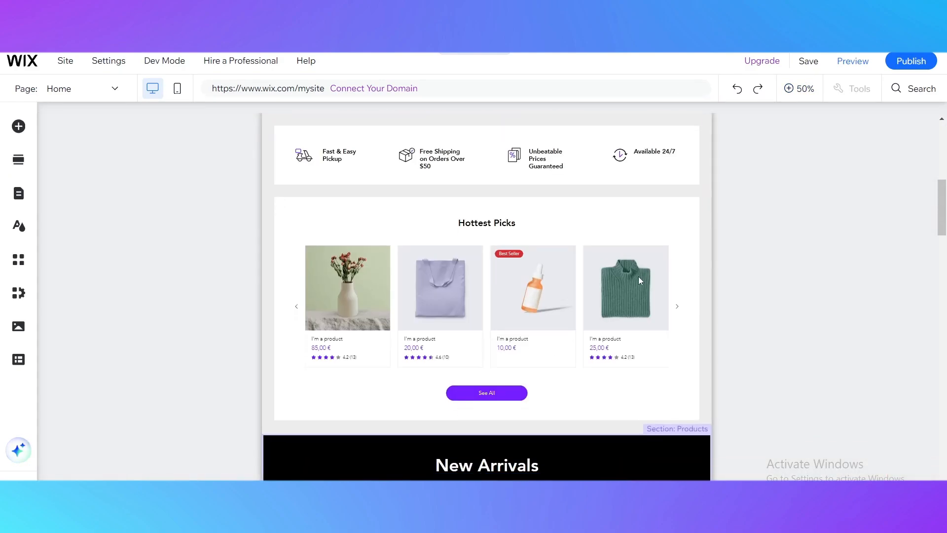
scroll(638, 276, down, 5)
scroll(617, 290, down, 4)
scroll(369, 287, up, 4)
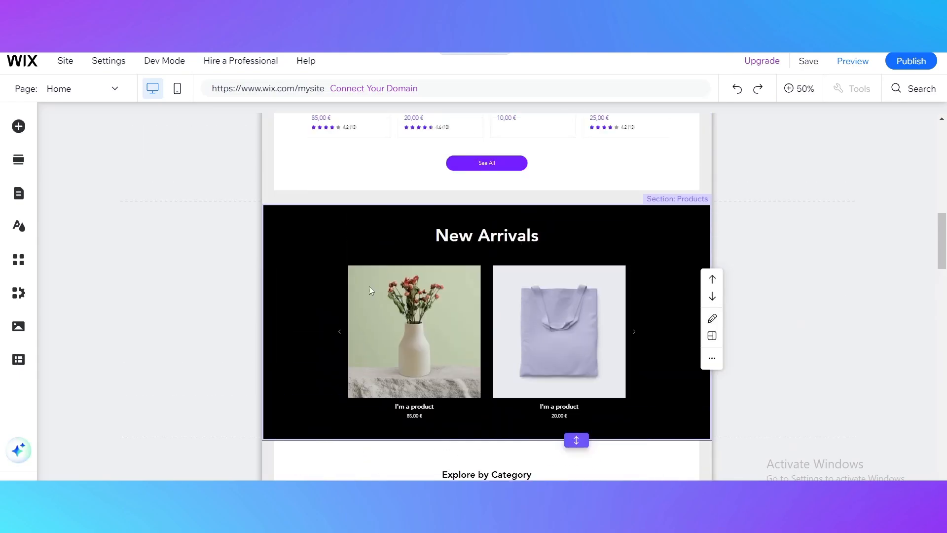
scroll(346, 268, up, 5)
scroll(616, 321, down, 9)
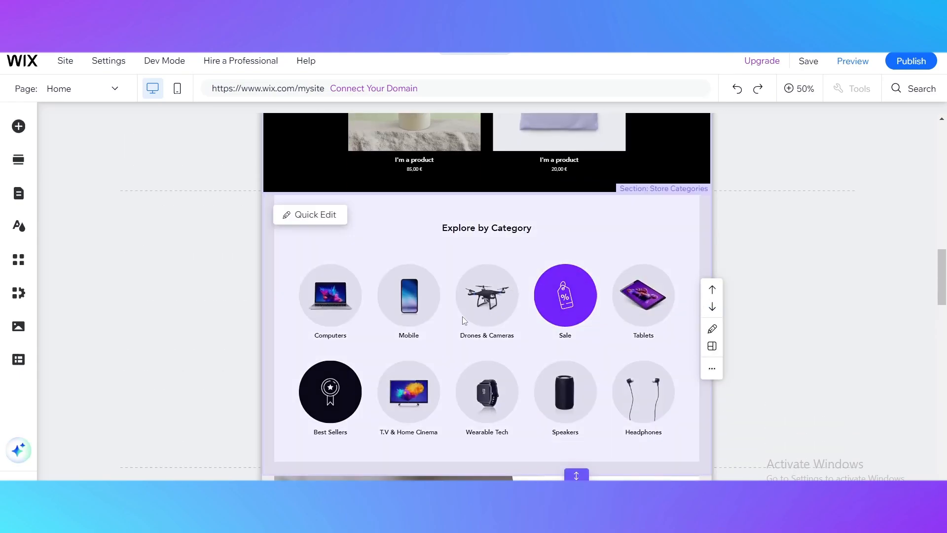
scroll(464, 320, up, 9)
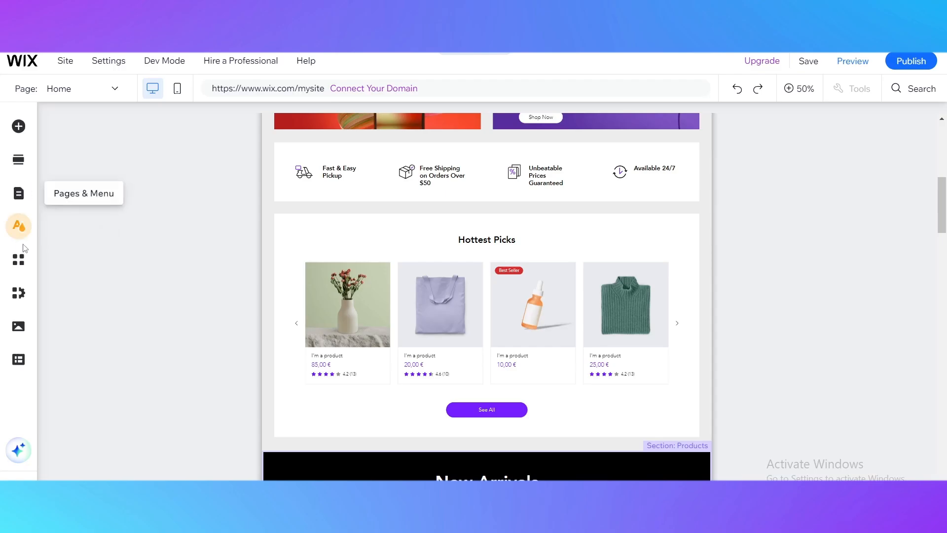
click(15, 268)
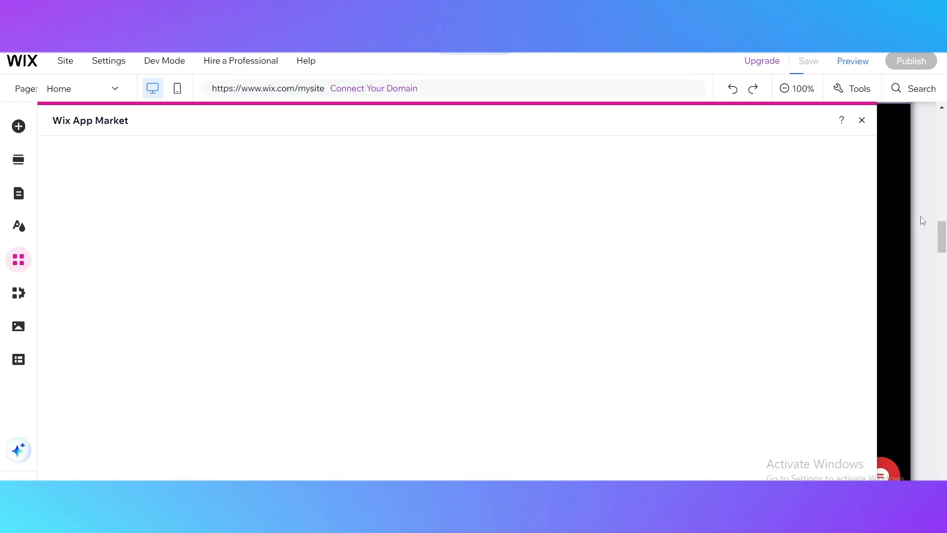
click(862, 121)
scroll(216, 363, up, 3)
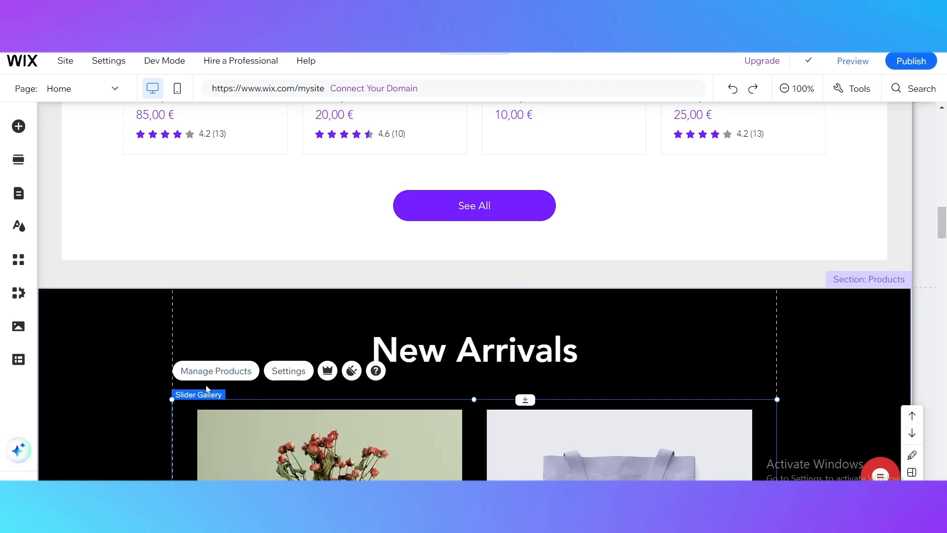
Examine the home page from the promotional banners to New Arrivals at 50% zoom, and enlarge the Hottest Picks section.
click(785, 89)
scroll(523, 339, down, 3)
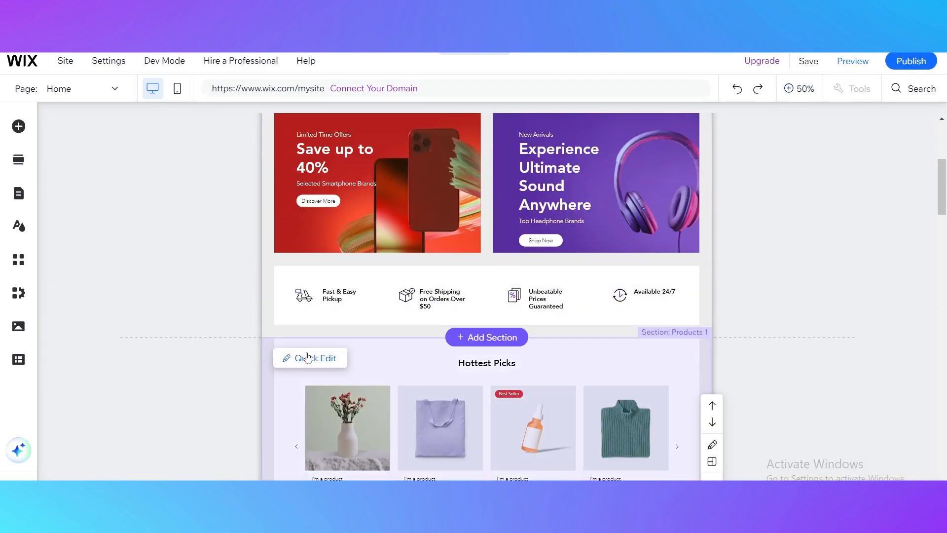
scroll(307, 356, down, 5)
scroll(335, 302, down, 1)
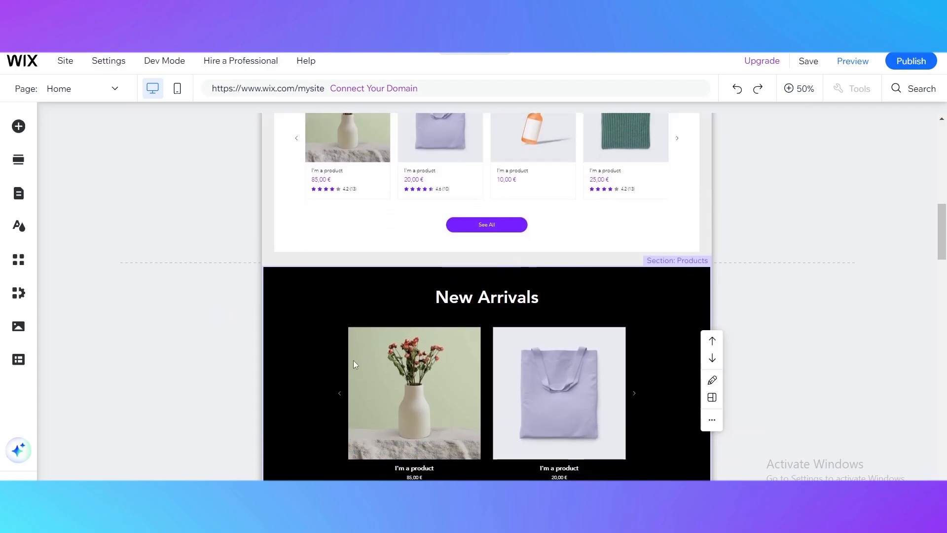
scroll(353, 364, down, 2)
scroll(420, 329, up, 7)
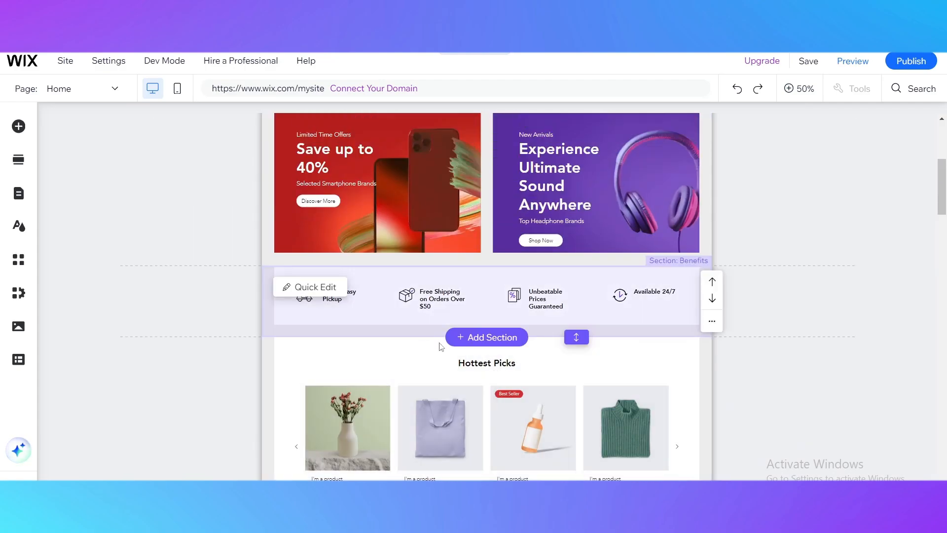
scroll(616, 331, down, 1)
click(648, 291)
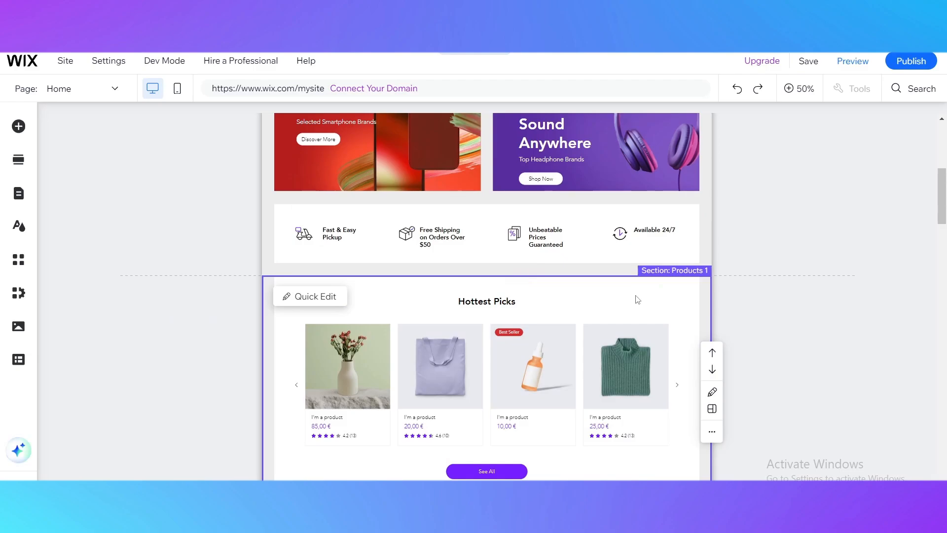
double_click(634, 295)
scroll(434, 306, up, 3)
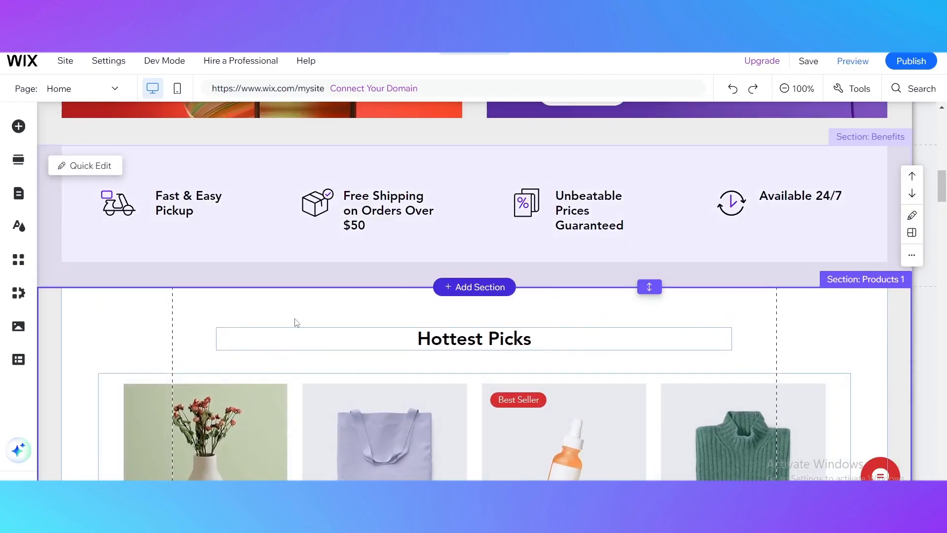
Open the store's product management from the New Arrivals section.
scroll(242, 357, down, 3)
scroll(243, 360, down, 4)
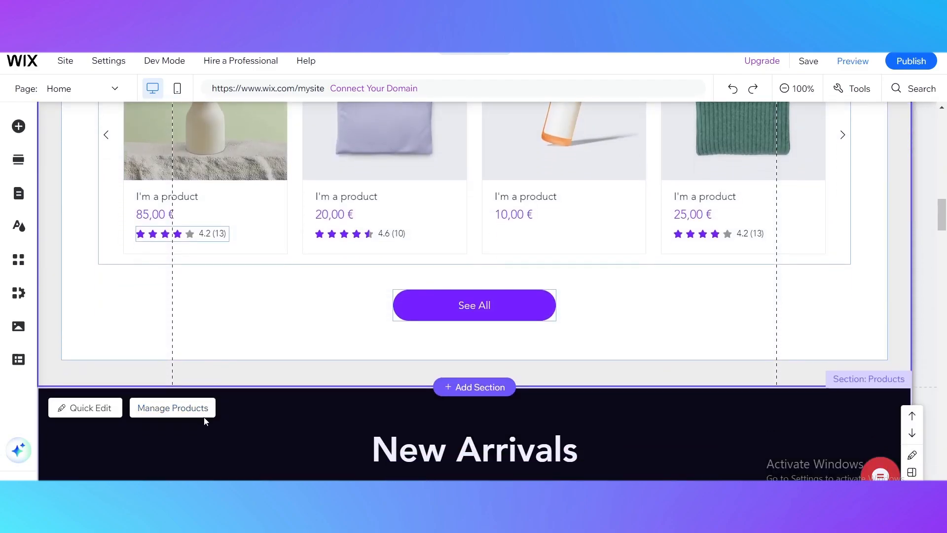
scroll(205, 421, up, 5)
scroll(456, 318, down, 5)
scroll(331, 322, up, 4)
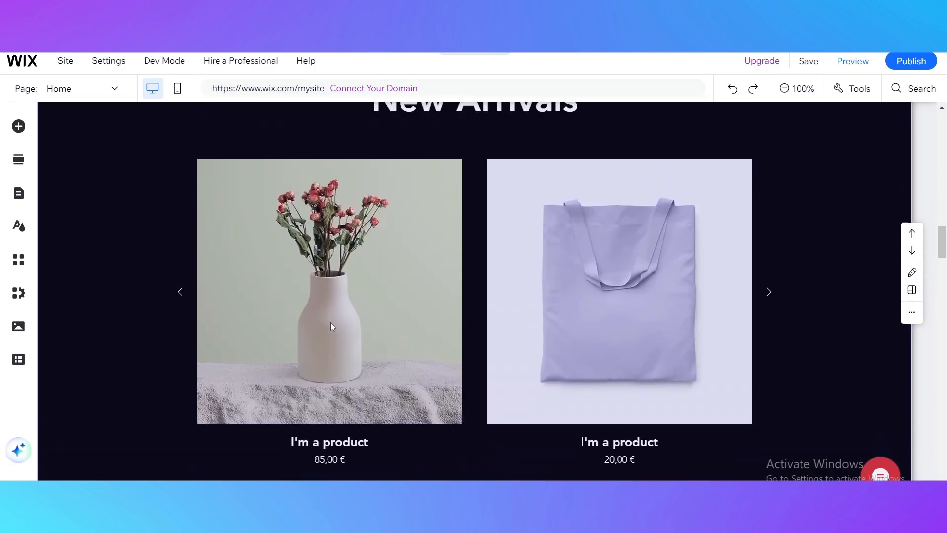
scroll(267, 336, down, 2)
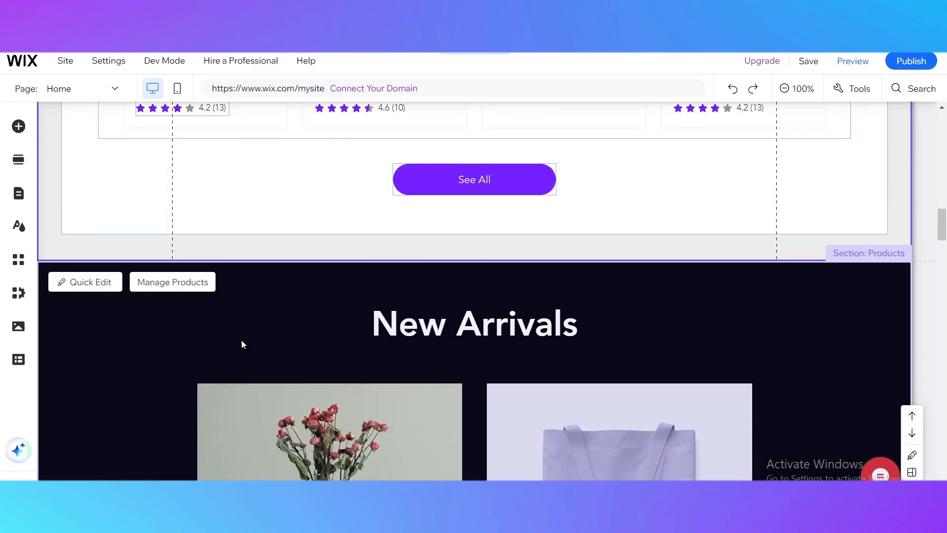
click(152, 283)
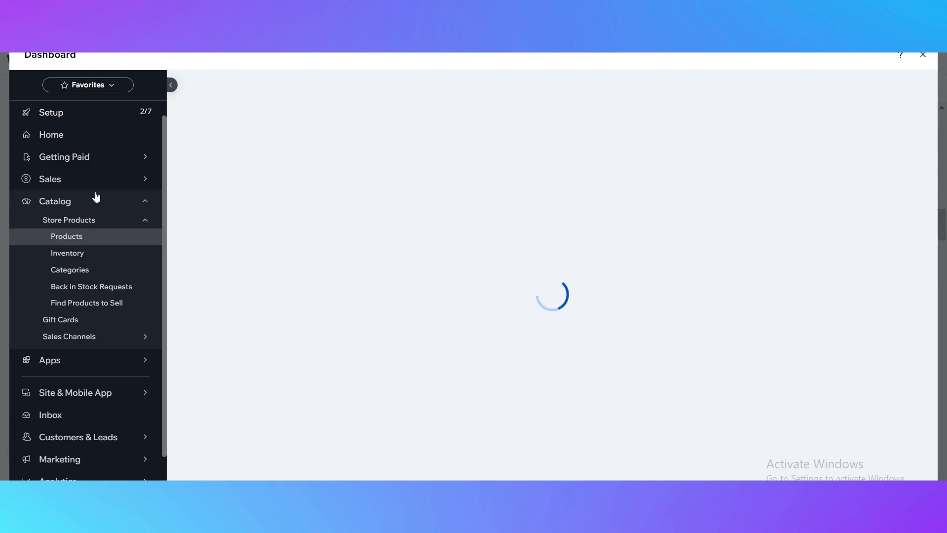
mouse_move(81, 363)
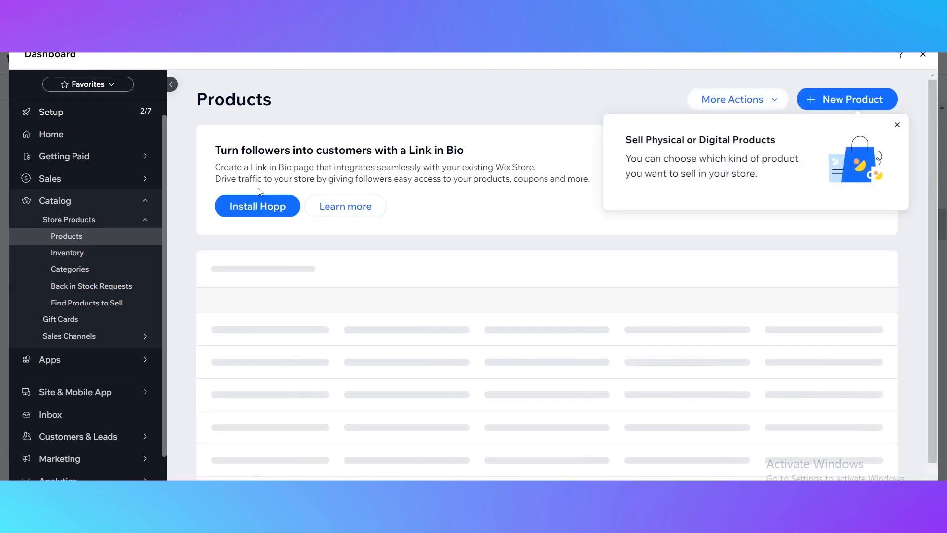
Dismiss the Sell Physical or Digital Products tip and review the product list and its additional export and import actions.
click(897, 125)
scroll(360, 302, down, 5)
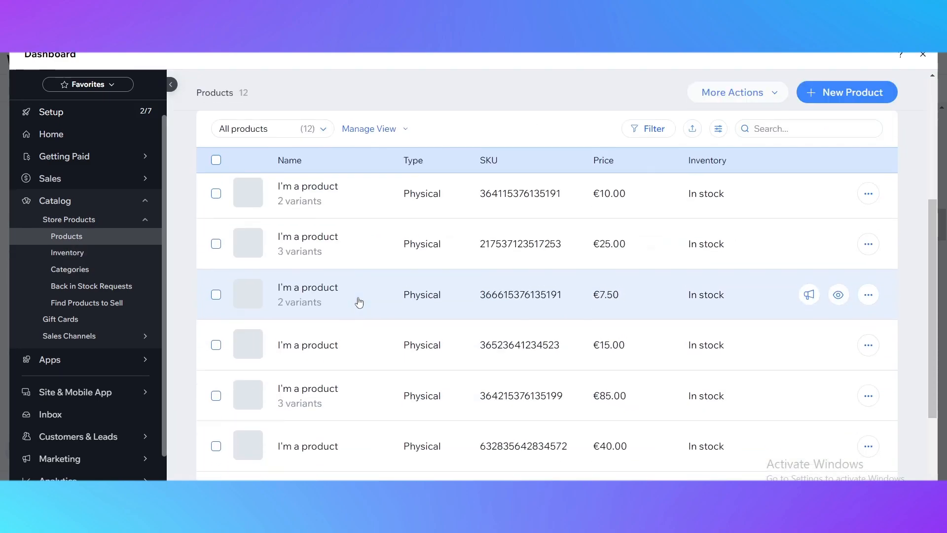
scroll(463, 280, up, 1)
scroll(463, 281, up, 3)
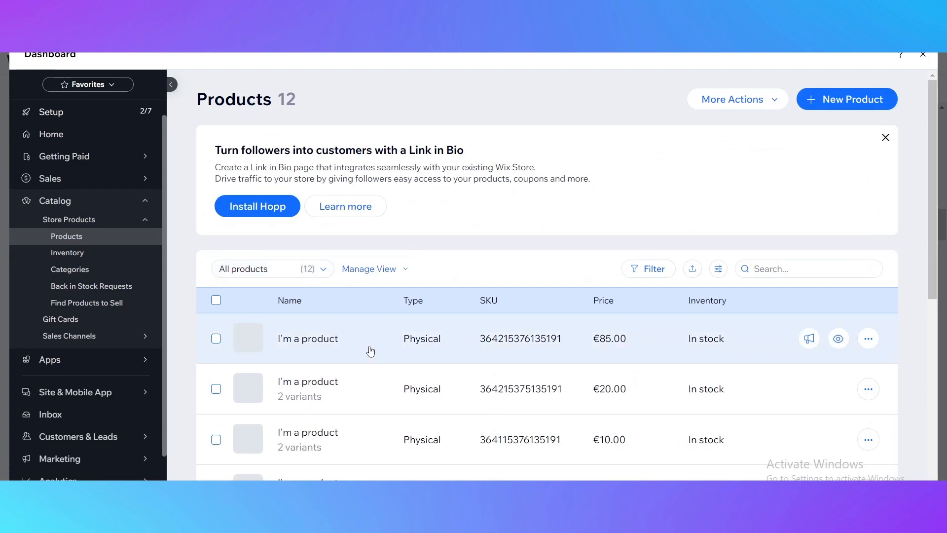
scroll(390, 383, down, 8)
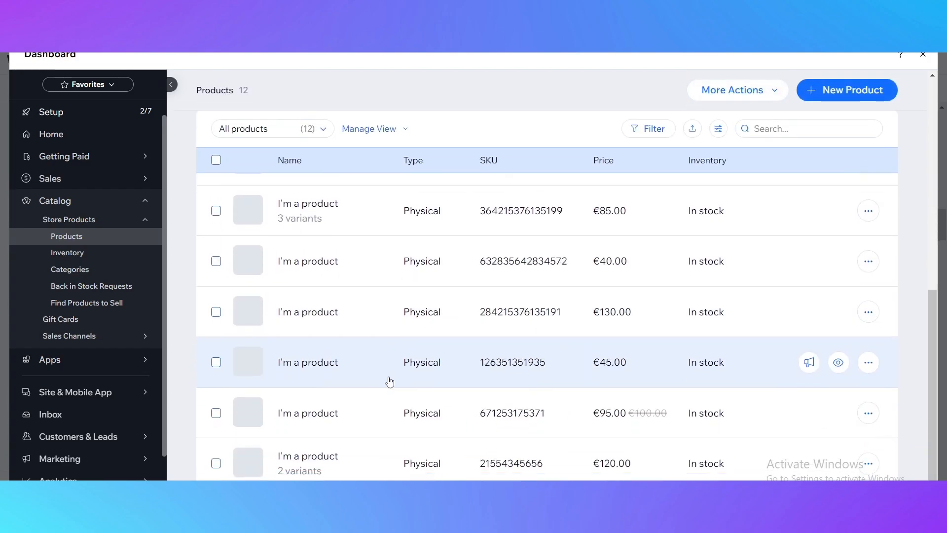
scroll(587, 315, up, 7)
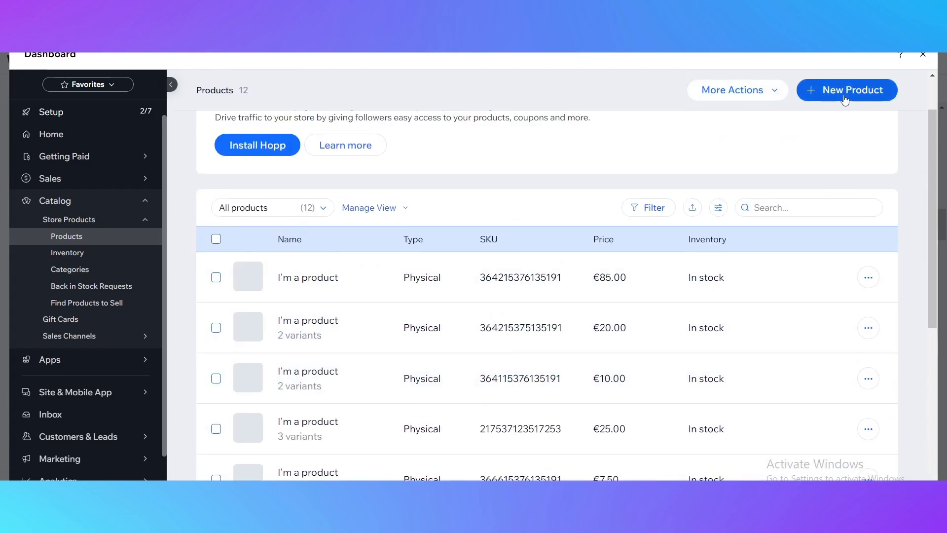
click(732, 90)
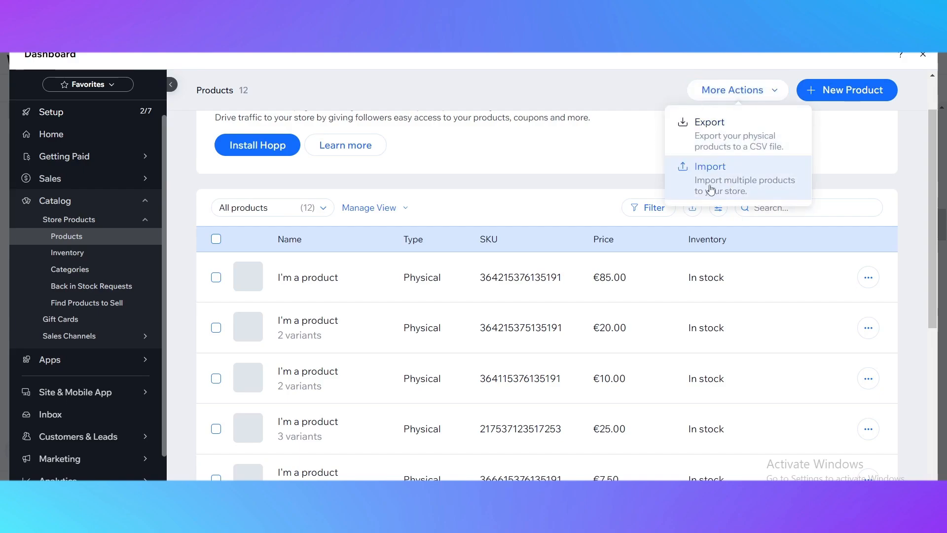
scroll(514, 152, up, 2)
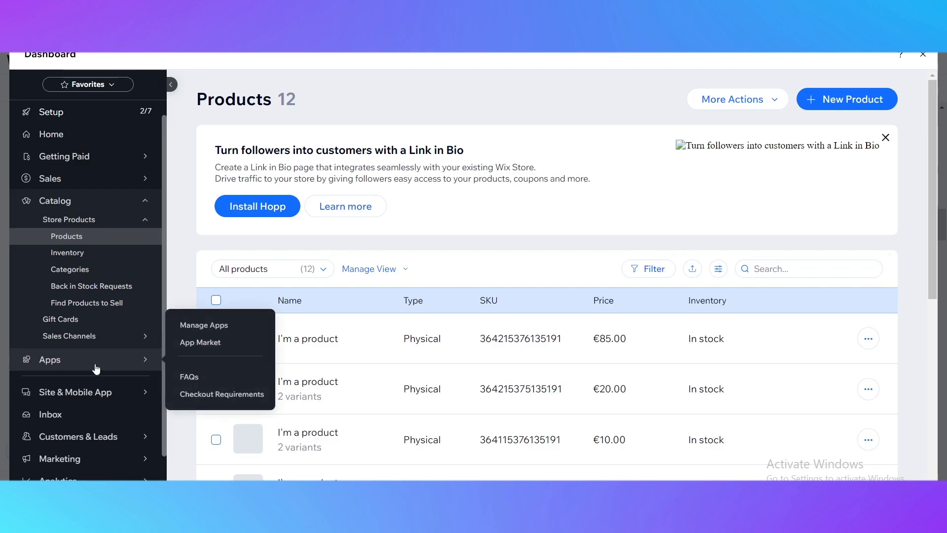
Open management of the site's installed apps, and dismiss the VPN connection error and its country list.
click(207, 327)
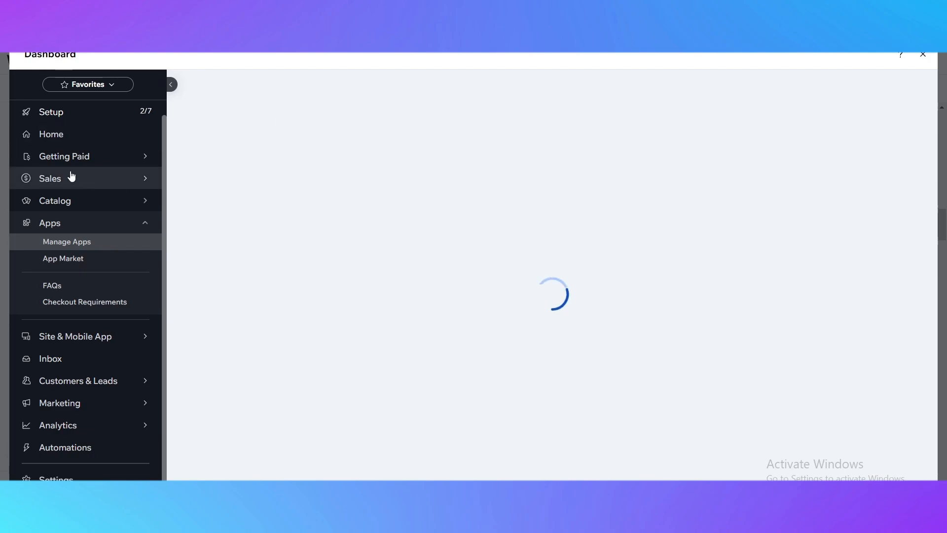
mouse_move(71, 176)
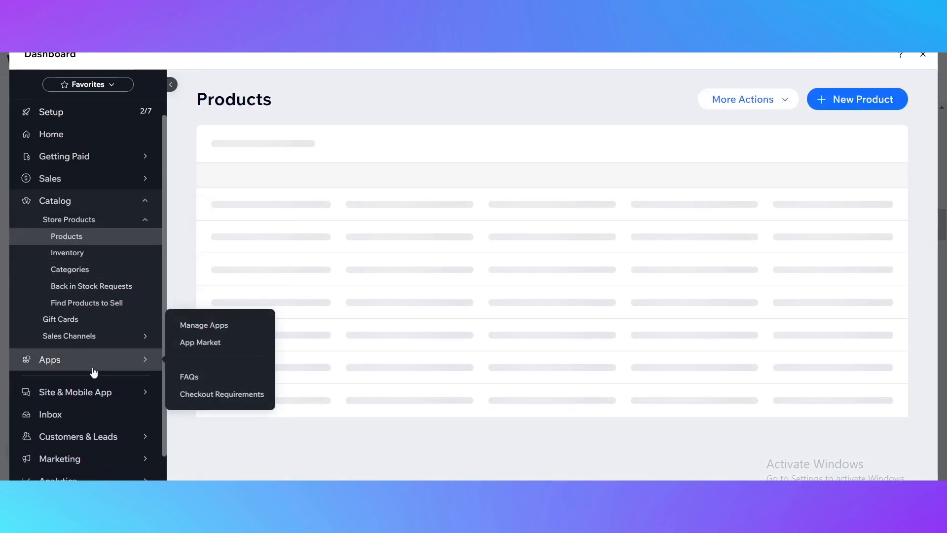
click(94, 371)
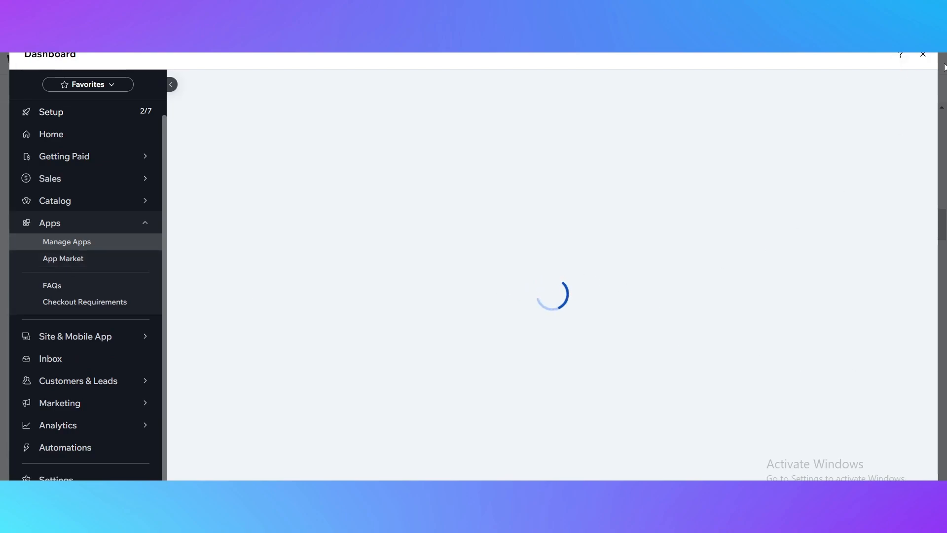
click(876, 43)
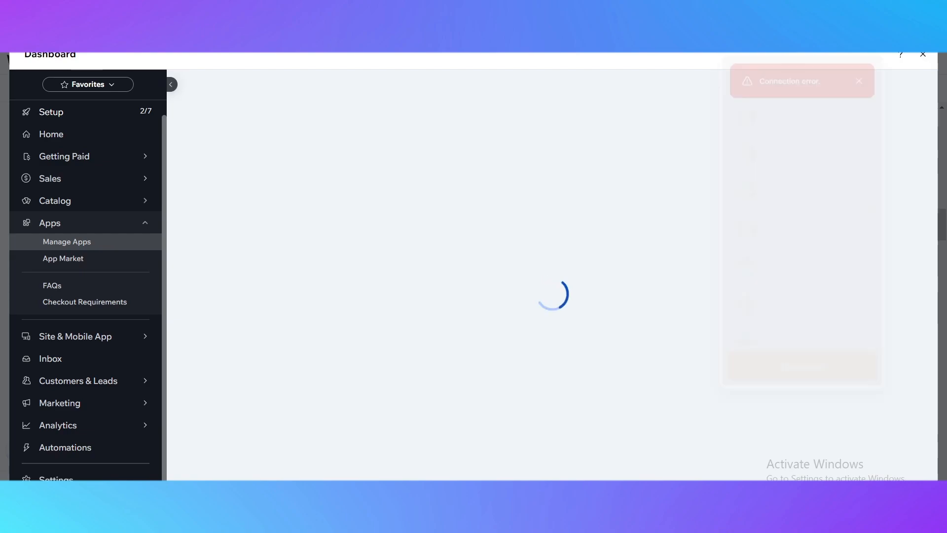
click(859, 82)
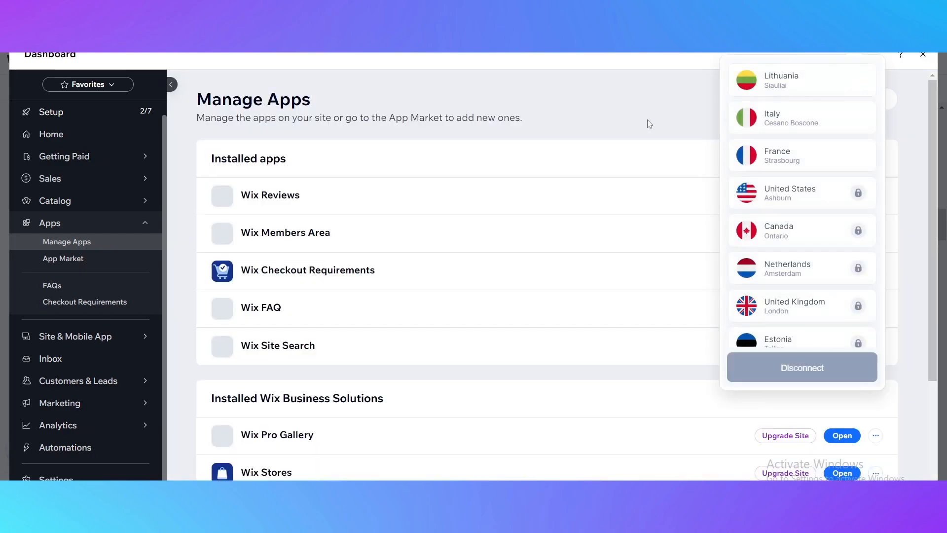
click(552, 96)
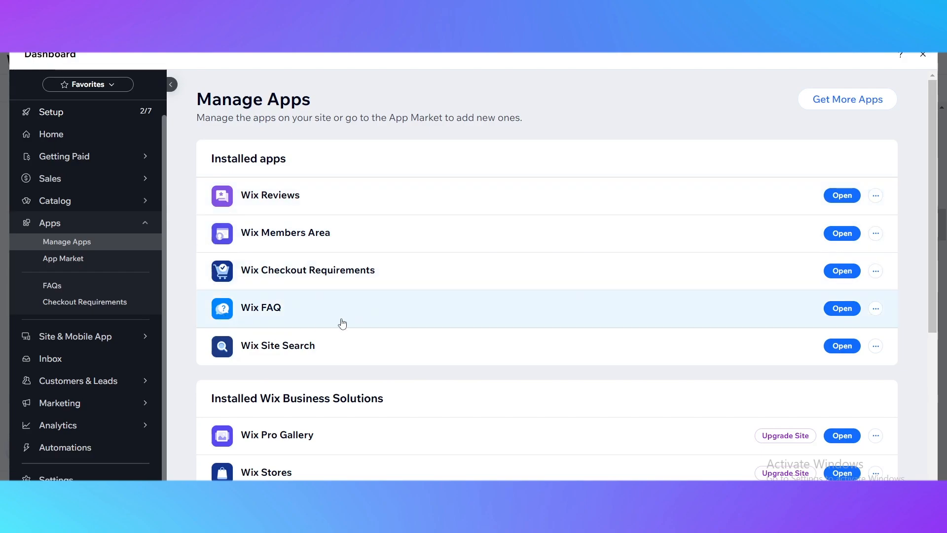
Review the installed apps and Wix business solutions, and open Wix Stores.
scroll(222, 355, down, 1)
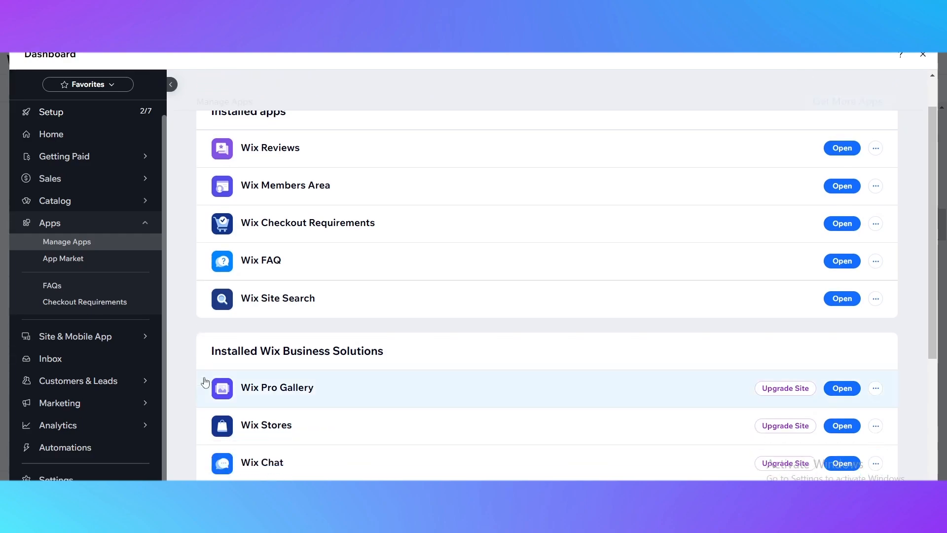
scroll(240, 386, down, 2)
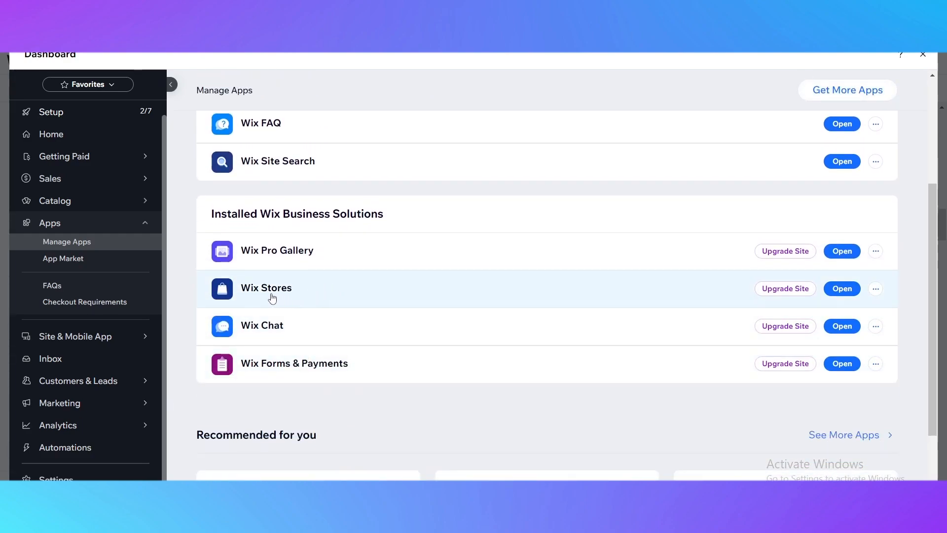
scroll(258, 304, up, 2)
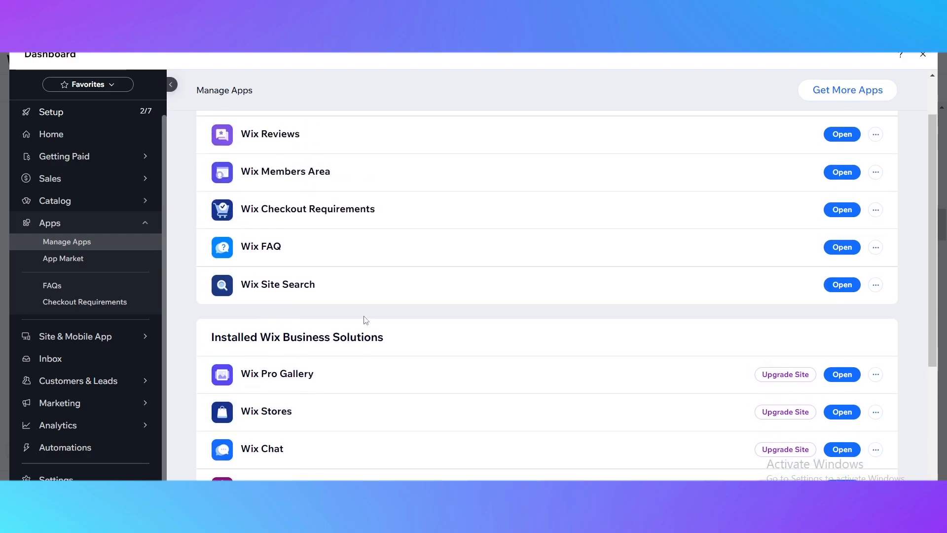
scroll(338, 215, up, 1)
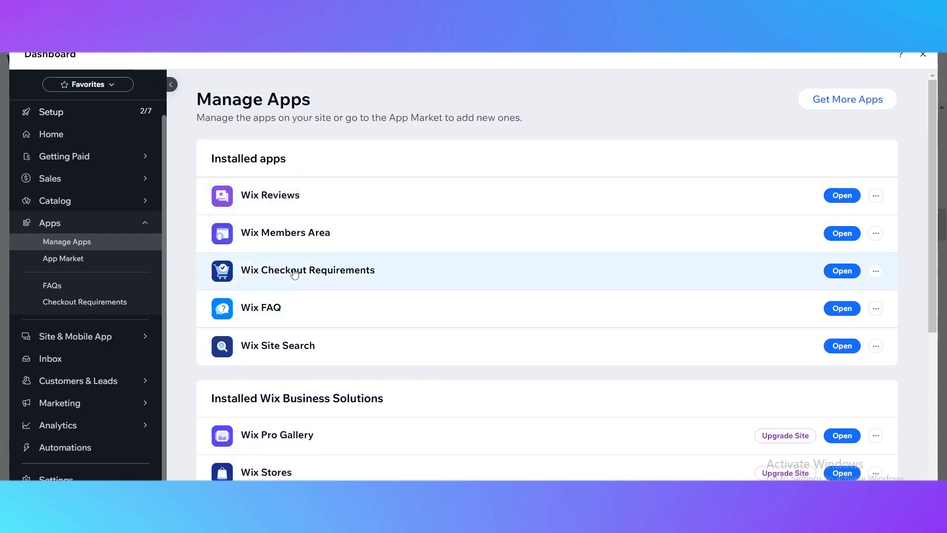
scroll(395, 283, down, 3)
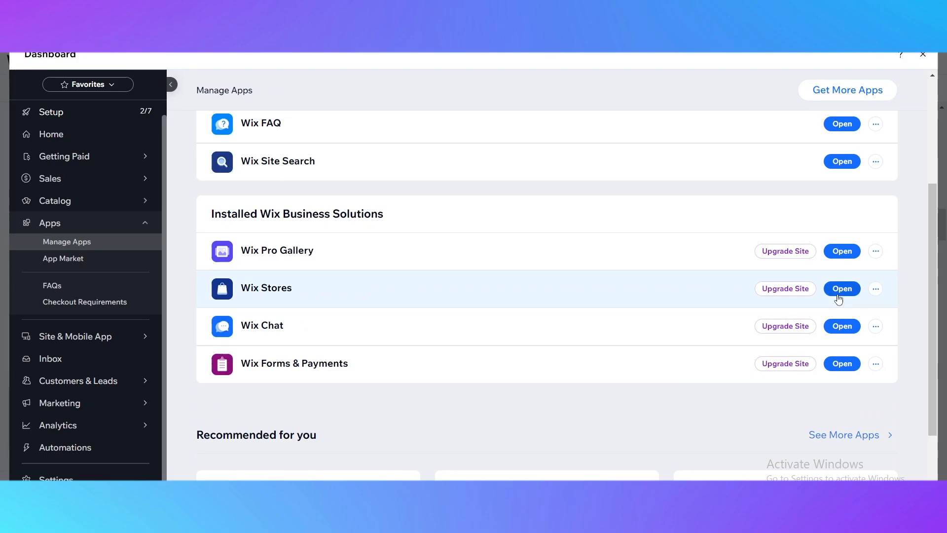
click(841, 288)
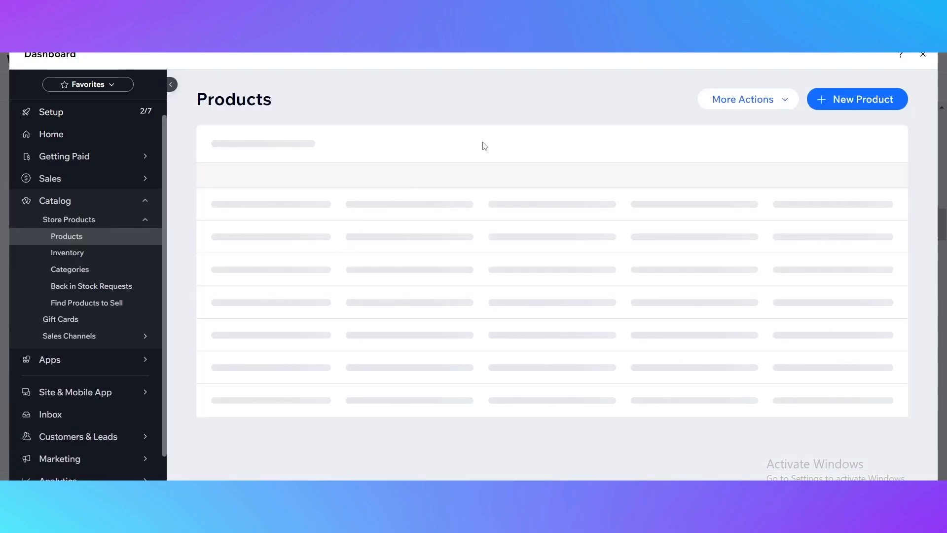
Look through the store's products and their additional actions, and close the dashboard to return to the editor.
scroll(672, 132, down, 2)
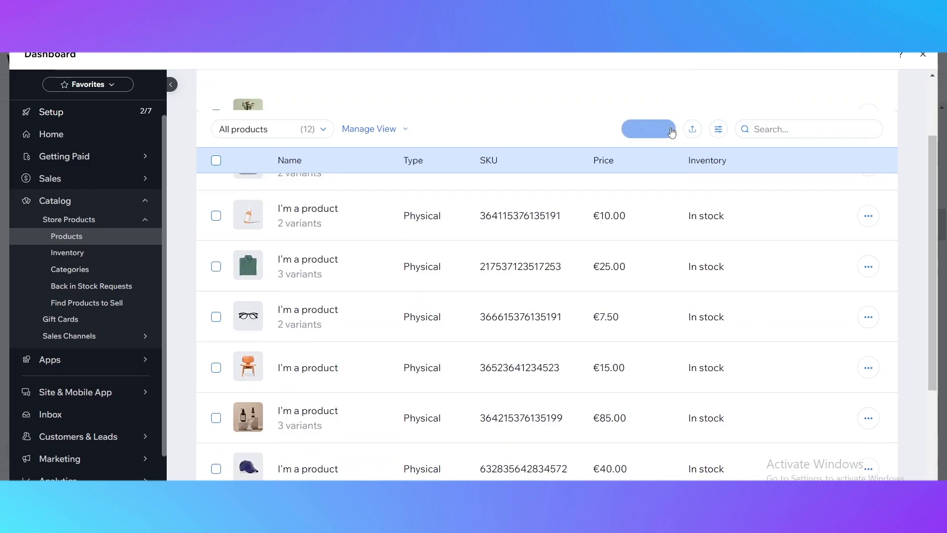
scroll(639, 174, down, 4)
scroll(441, 264, up, 6)
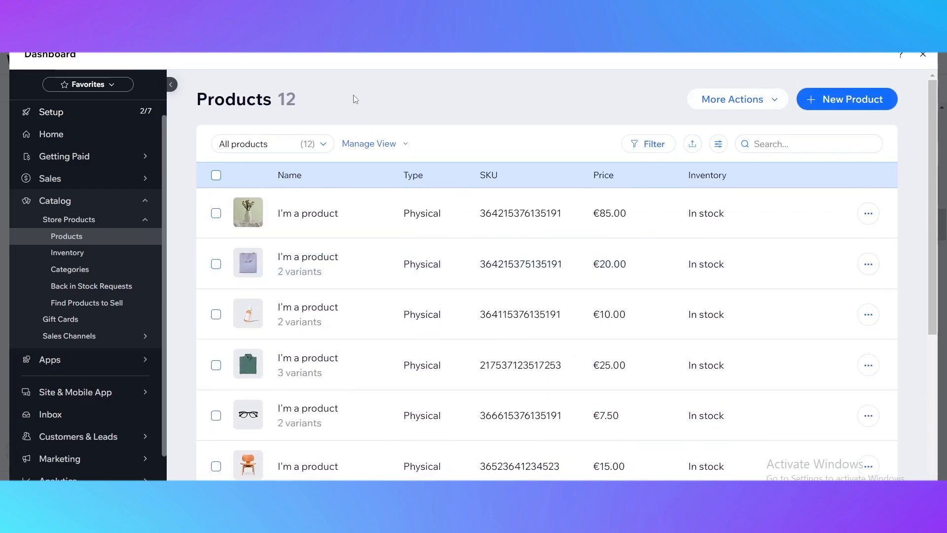
click(762, 105)
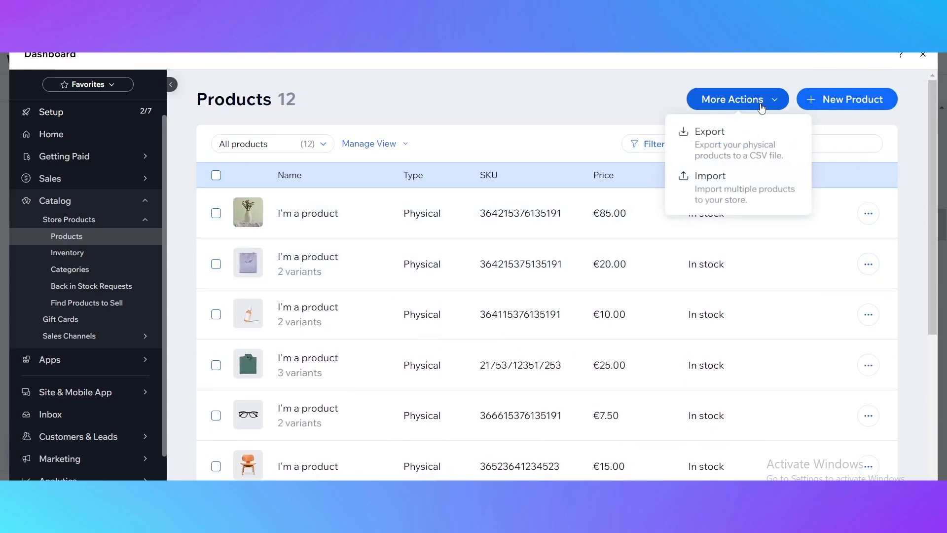
click(923, 54)
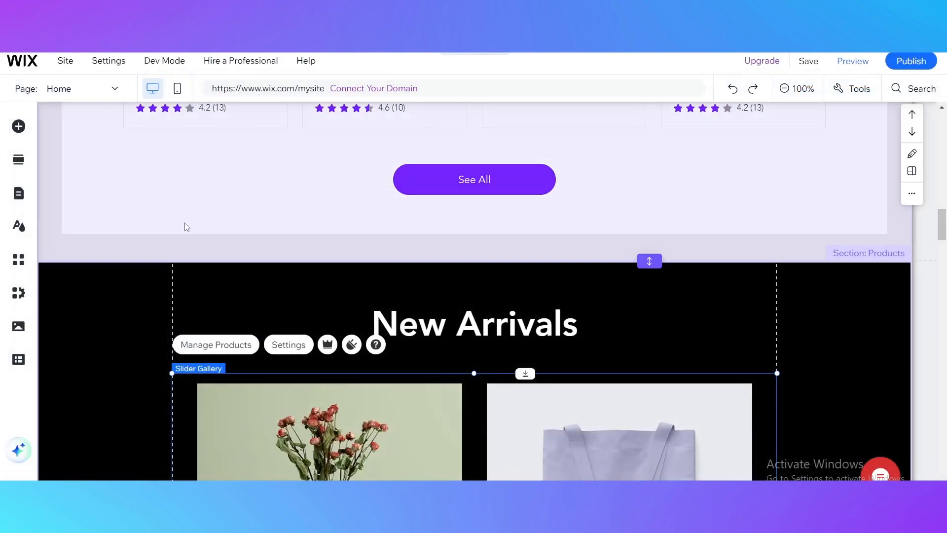
Preview the site and look through the home page from the hero banner down to the product gallery.
scroll(186, 227, up, 15)
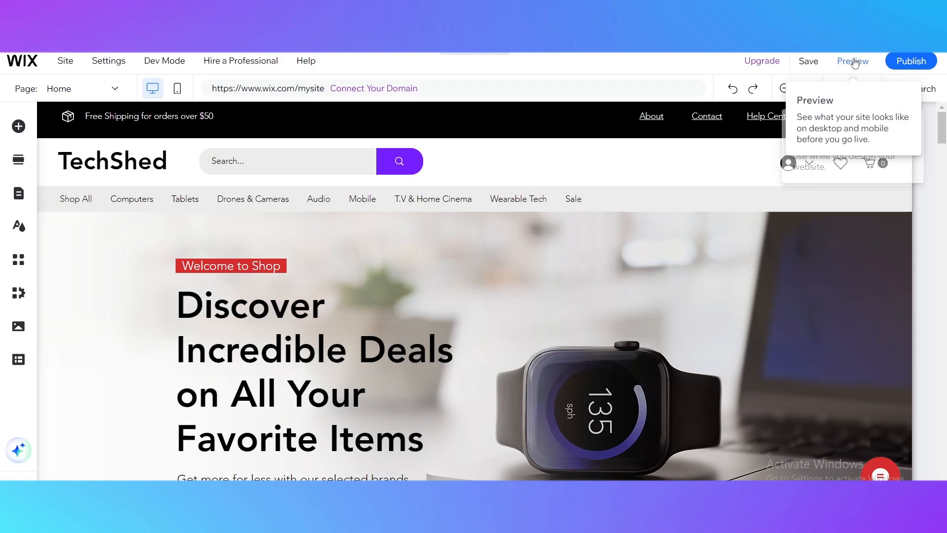
click(855, 62)
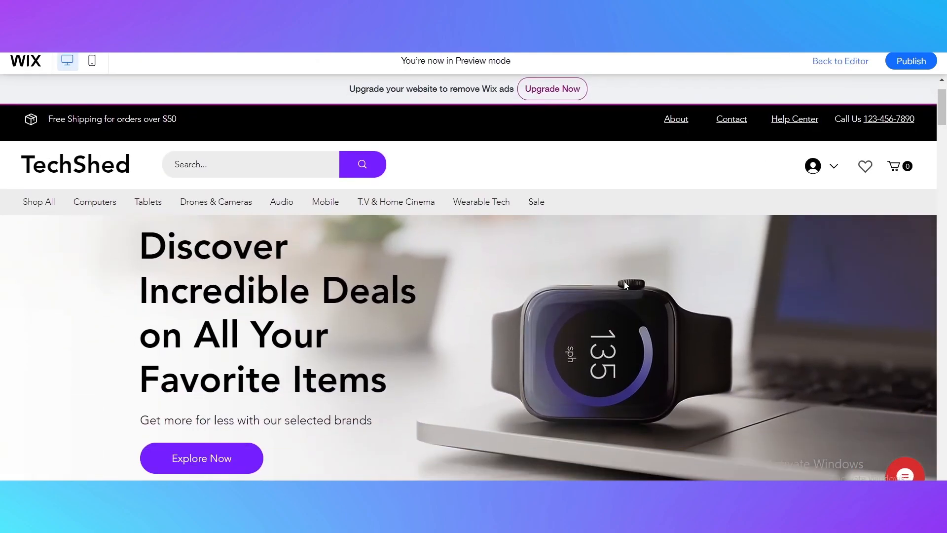
scroll(624, 291, down, 10)
scroll(584, 324, up, 7)
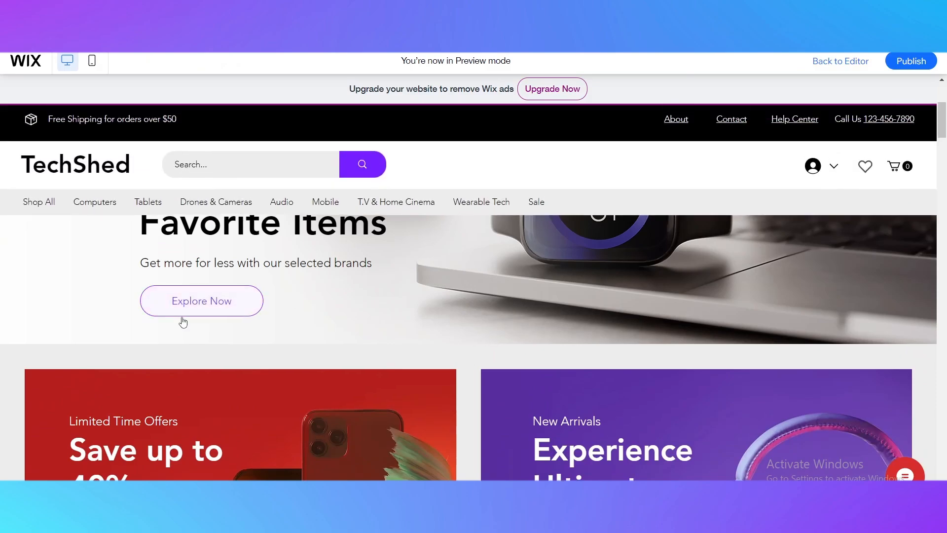
scroll(512, 383, down, 10)
scroll(512, 383, up, 2)
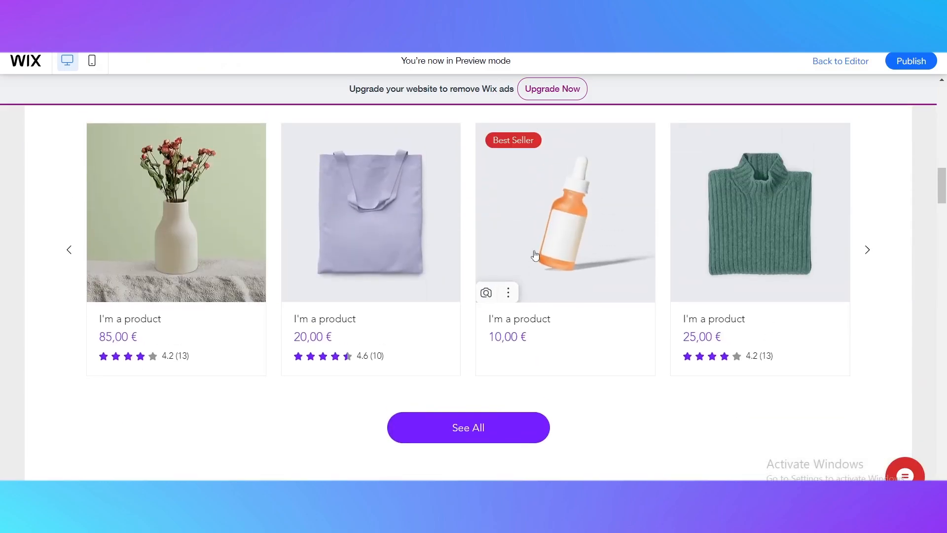
Open the orange bottle product marked Best Seller in the preview, select the Black color, and examine its page.
click(553, 280)
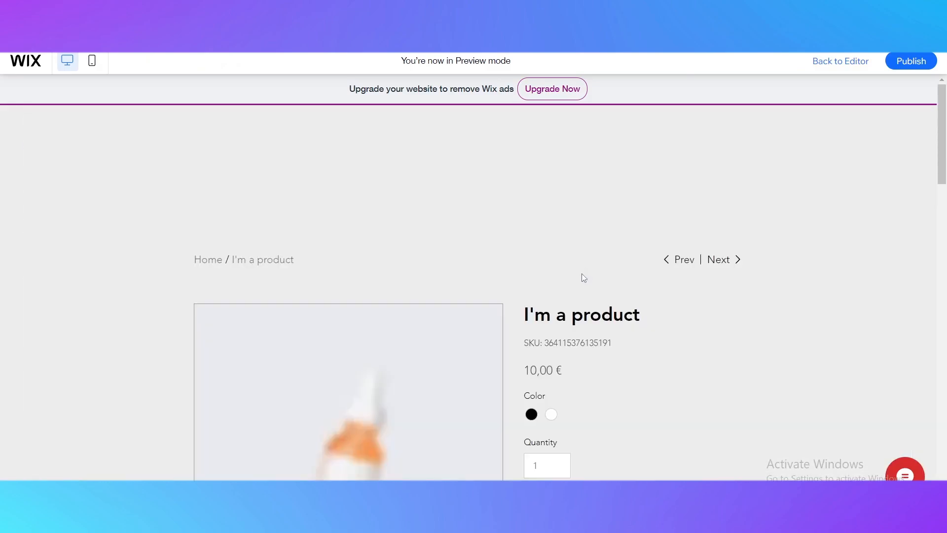
scroll(511, 278, down, 4)
click(530, 230)
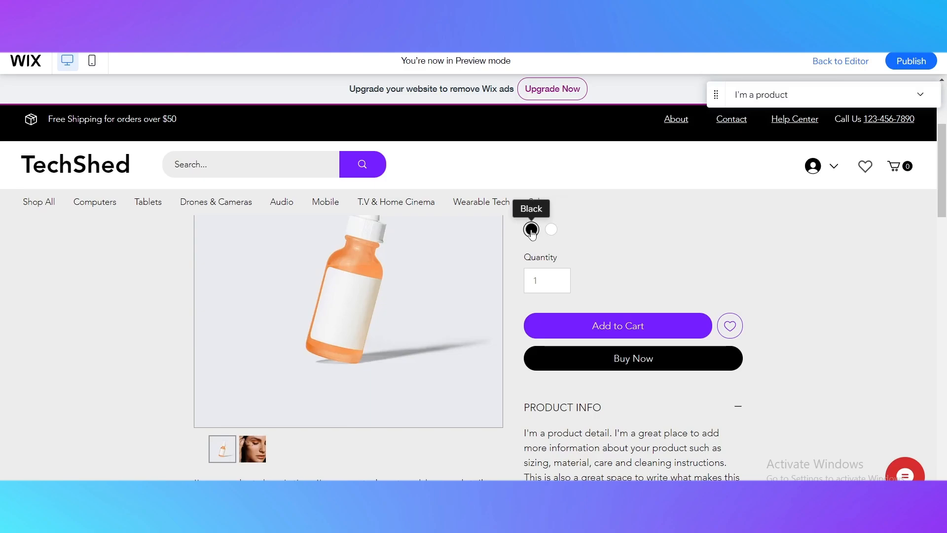
scroll(462, 320, up, 4)
scroll(514, 365, down, 4)
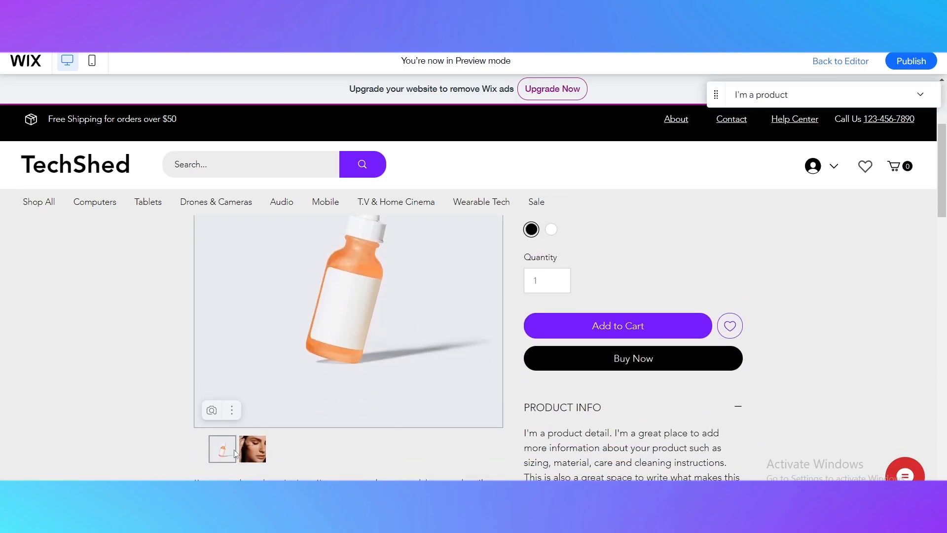
Try to buy the bottle product immediately, and choose to connect payment methods to the site.
scroll(515, 411, up, 3)
scroll(592, 417, down, 2)
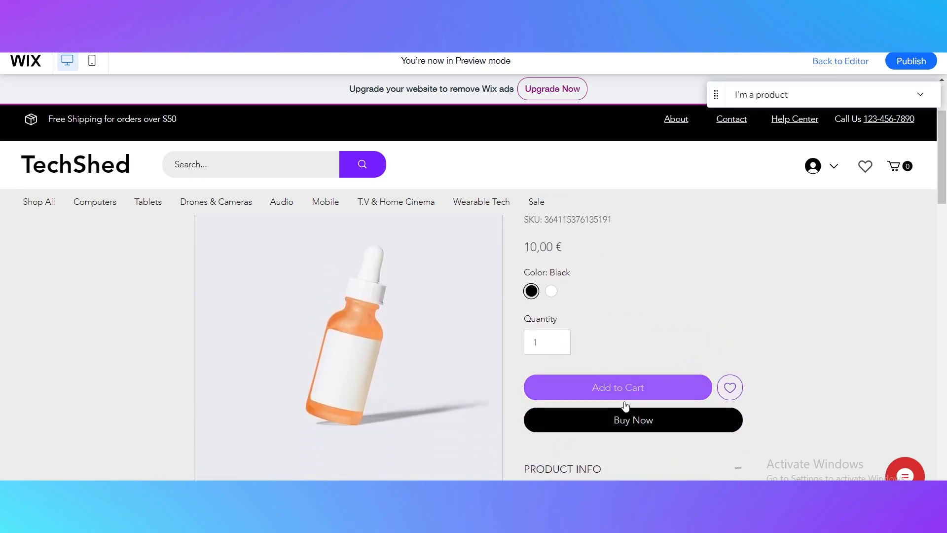
click(623, 419)
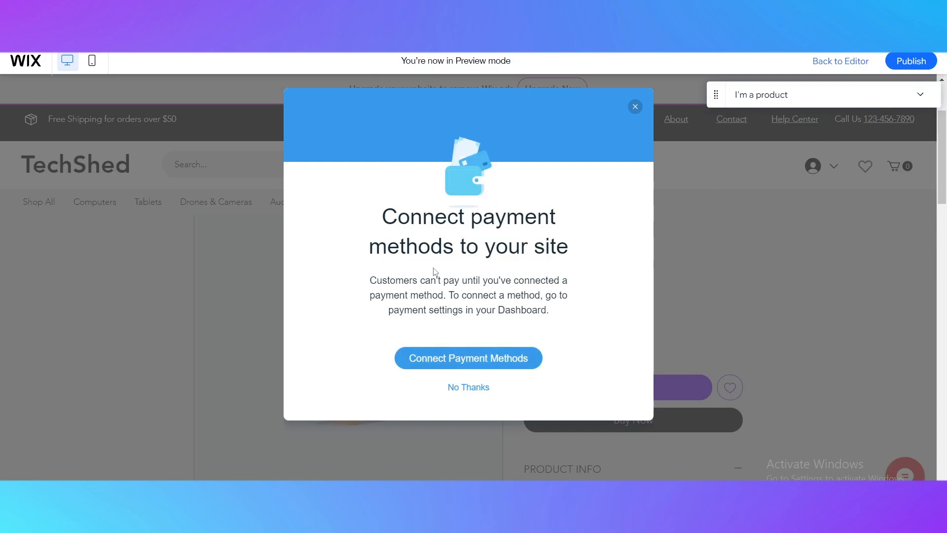
click(465, 367)
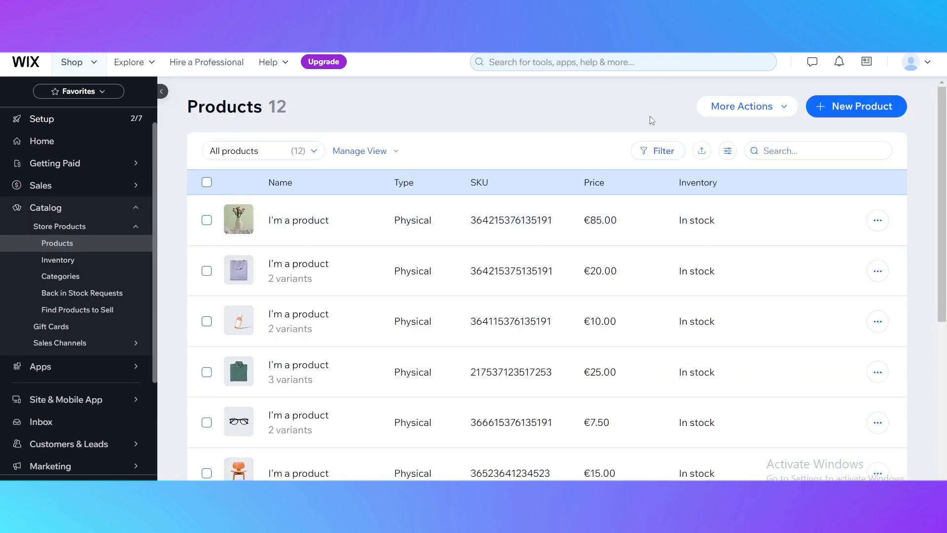
Review the full product list in the Shop site's dashboard.
scroll(390, 163, down, 2)
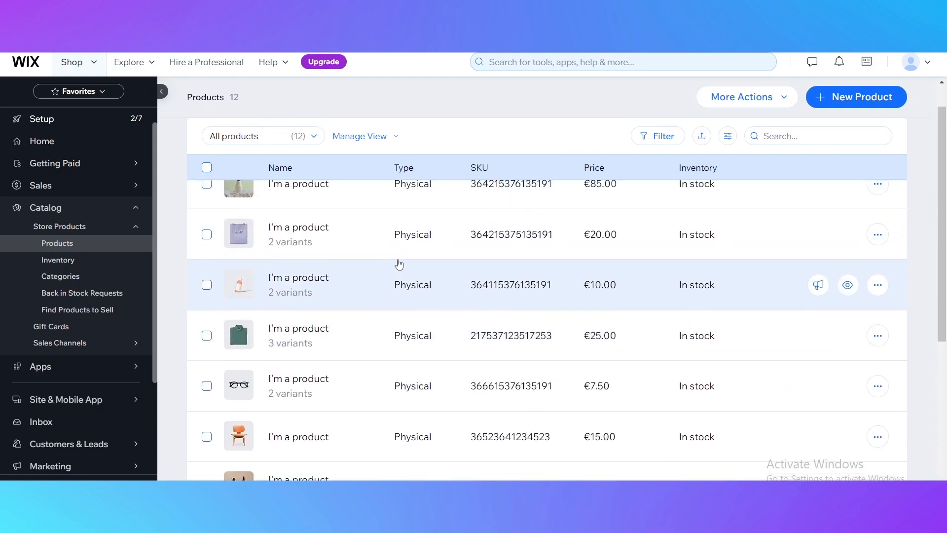
scroll(399, 265, down, 5)
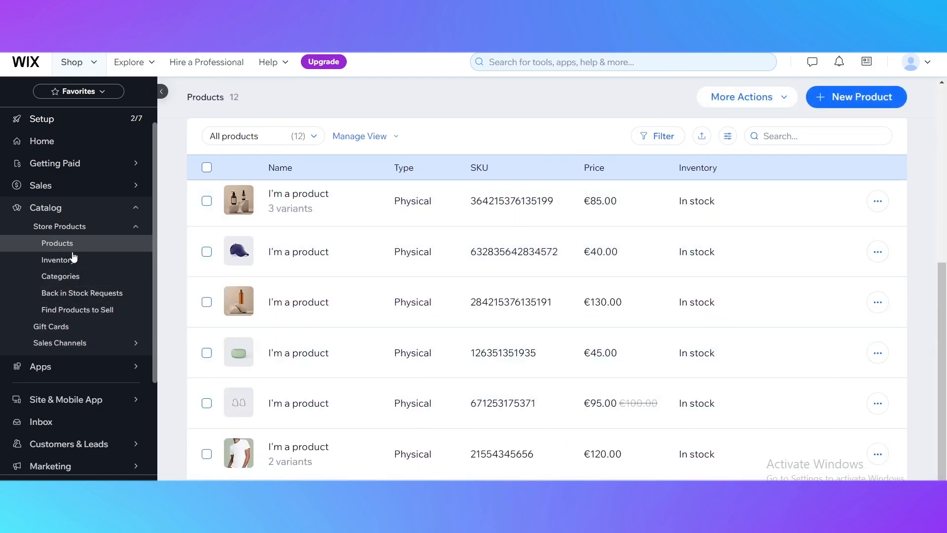
scroll(328, 198, up, 7)
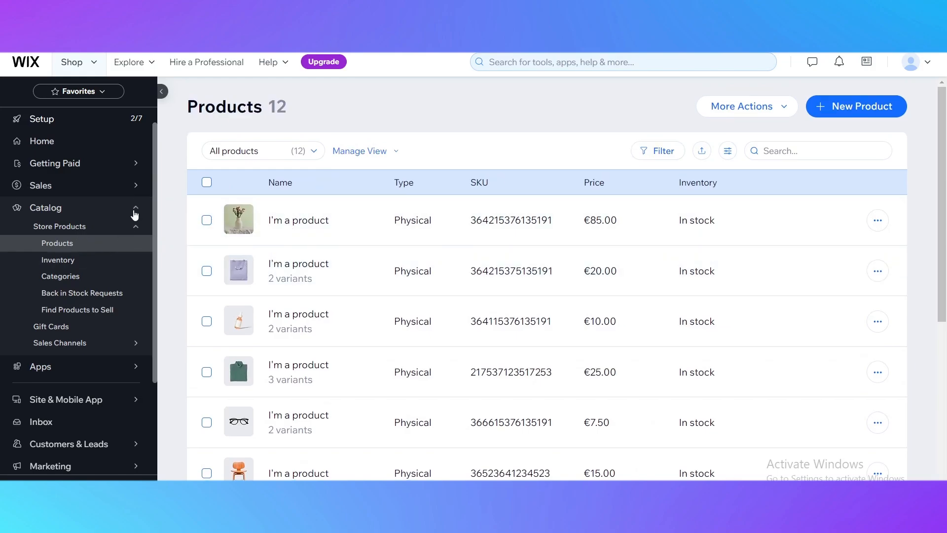
Open the Getting Paid setup, start connecting a payment method, and continue to Accept Payments.
mouse_move(126, 165)
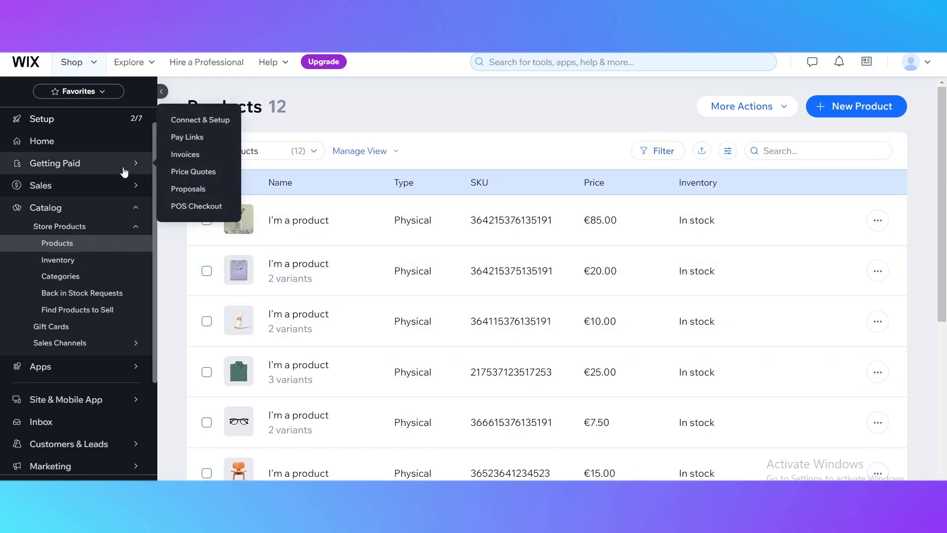
mouse_move(132, 185)
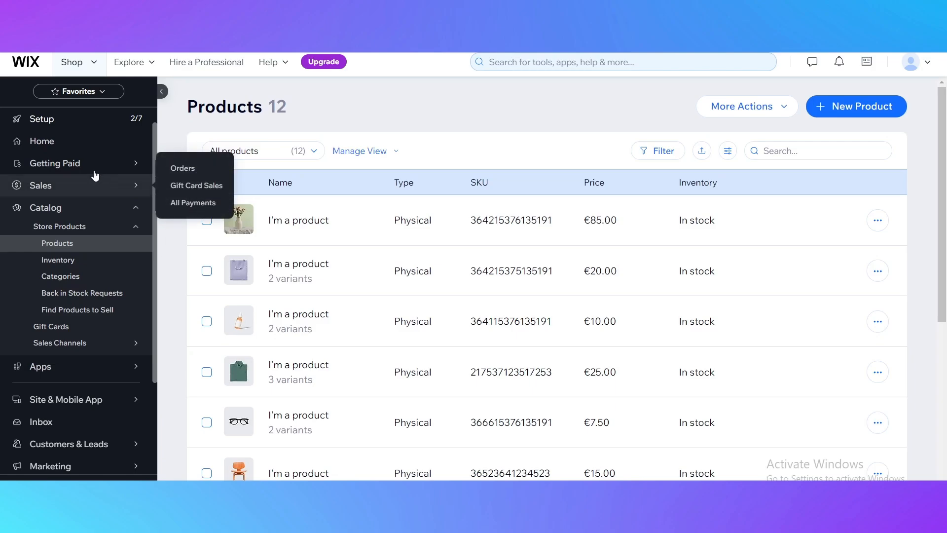
mouse_move(95, 168)
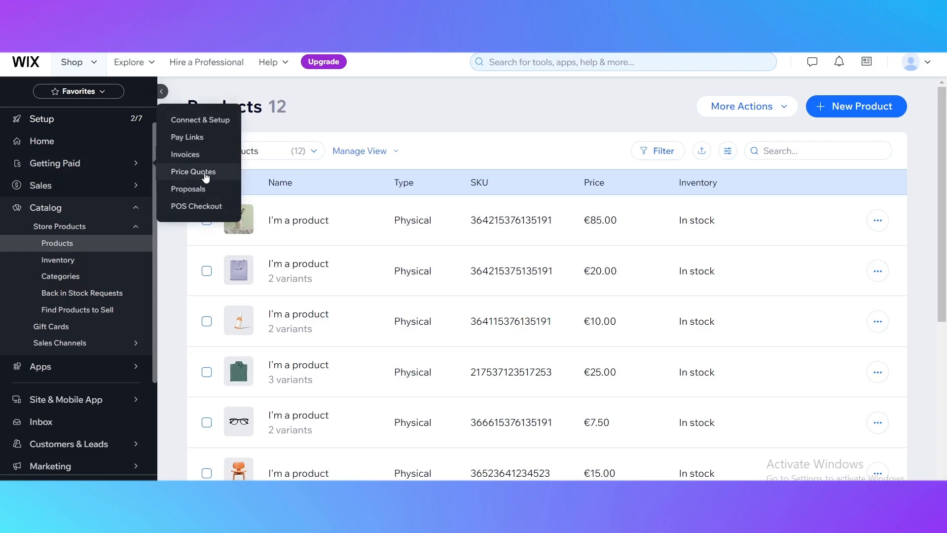
click(209, 126)
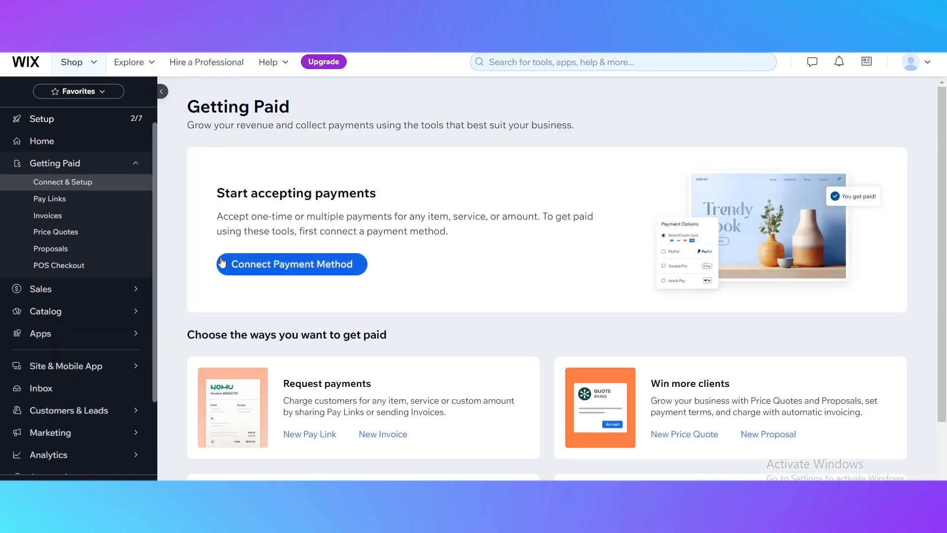
click(306, 265)
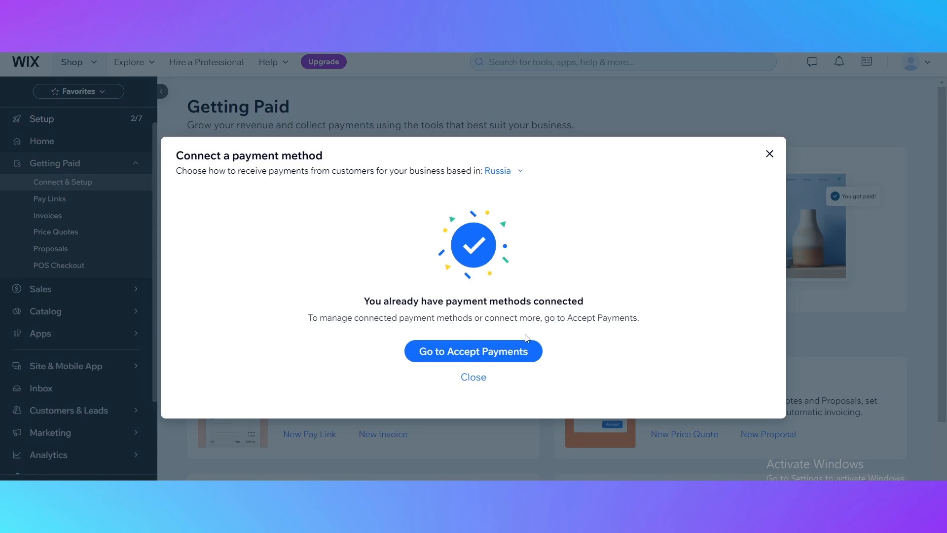
click(446, 355)
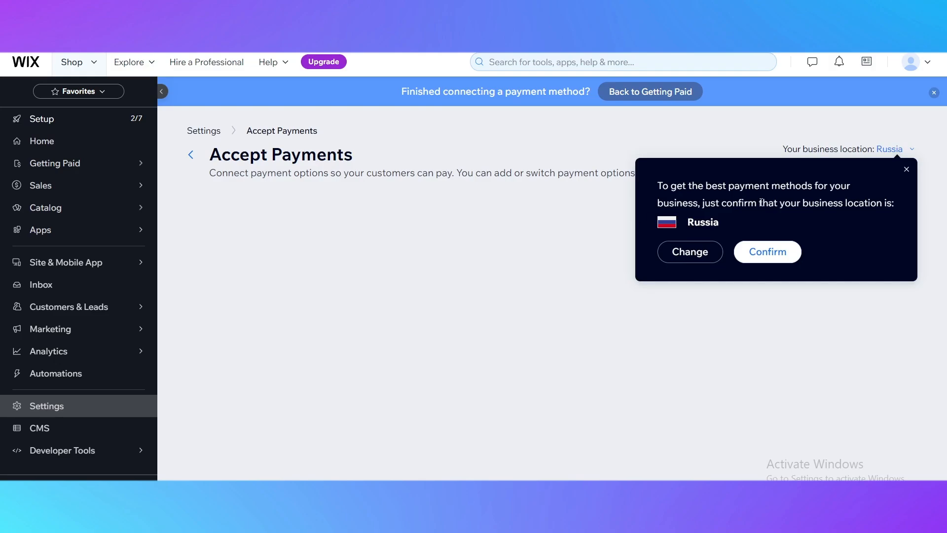
Dismiss the business location confirmation and change the business location for accepting payments to Mexico.
click(907, 170)
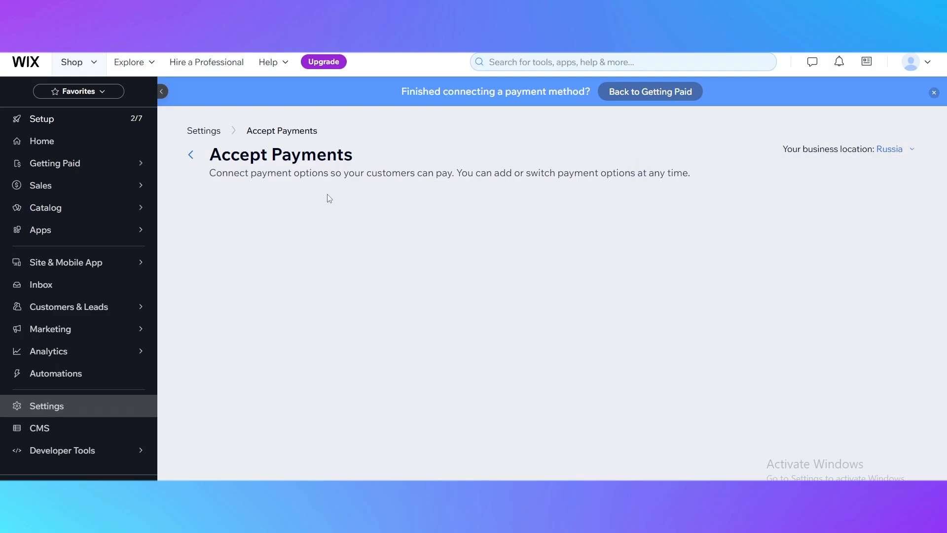
click(894, 150)
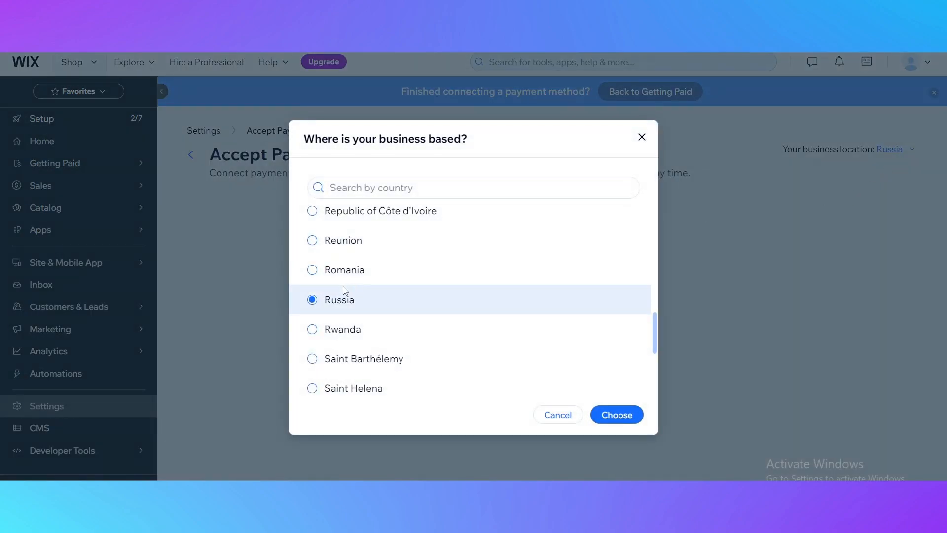
scroll(346, 350, up, 15)
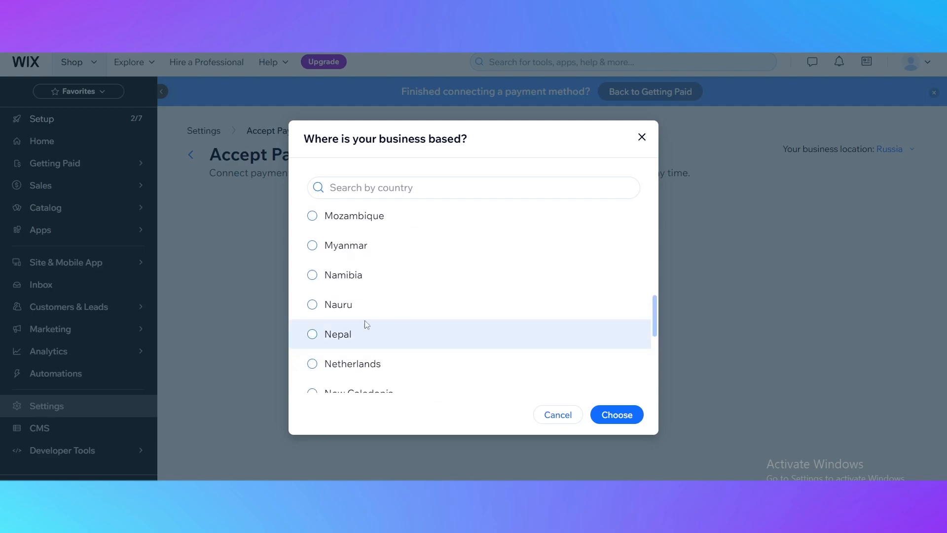
click(343, 287)
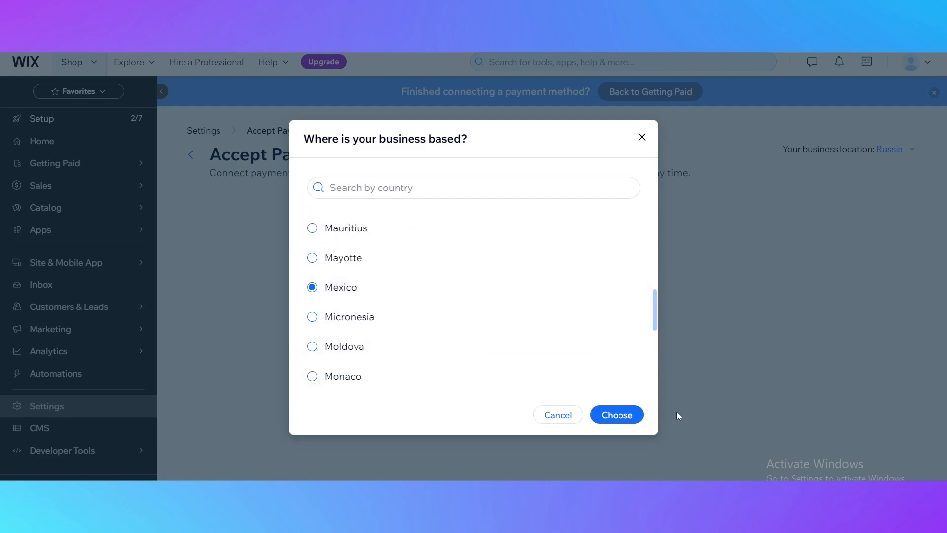
click(617, 416)
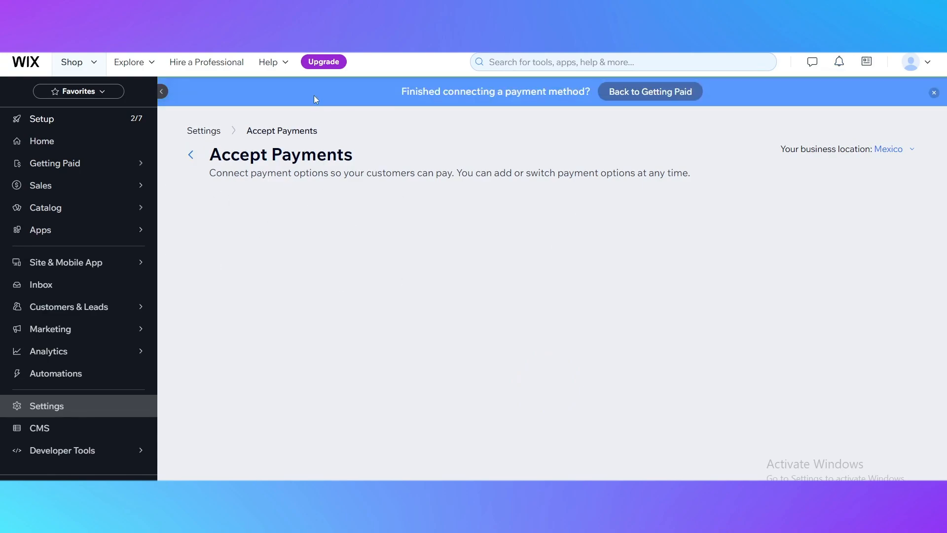
Return to the Getting Paid overview and review the available ways to get paid.
click(613, 98)
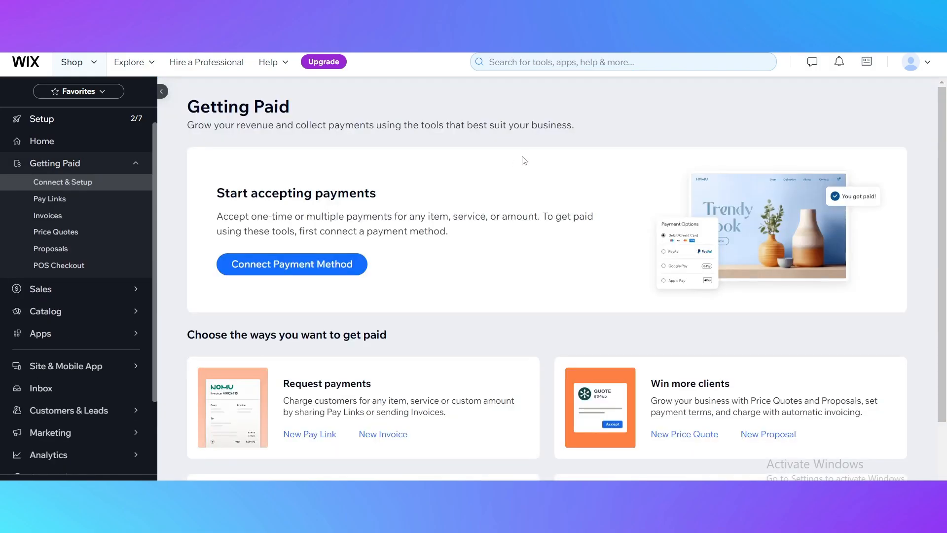
scroll(528, 296, down, 2)
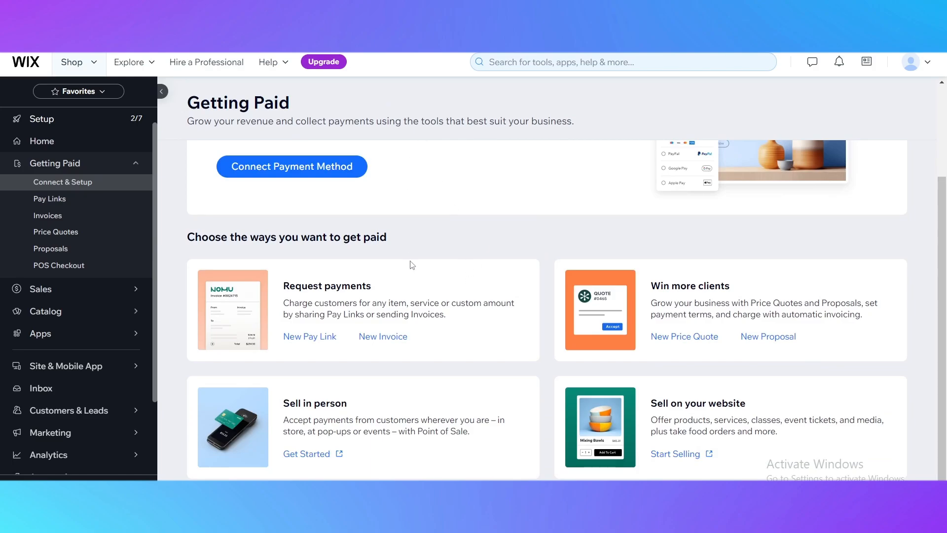
scroll(412, 265, up, 1)
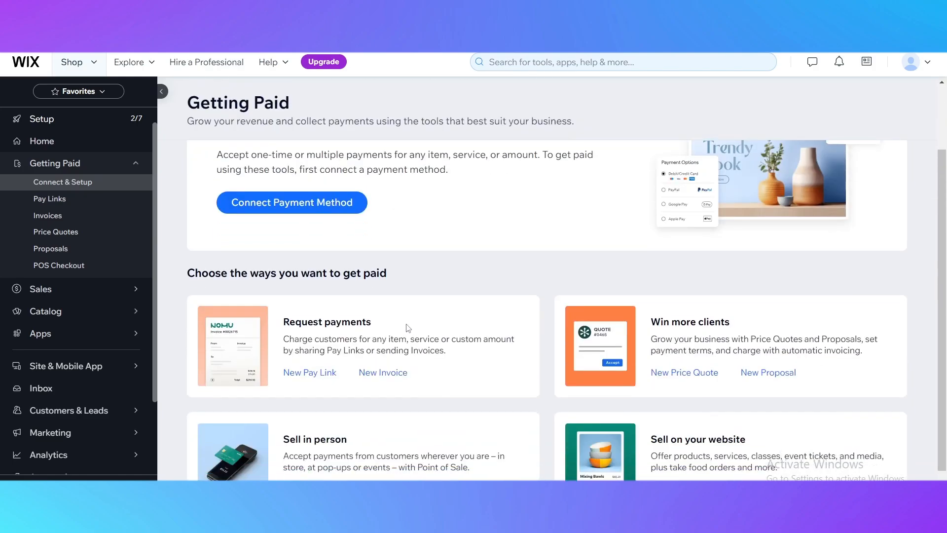